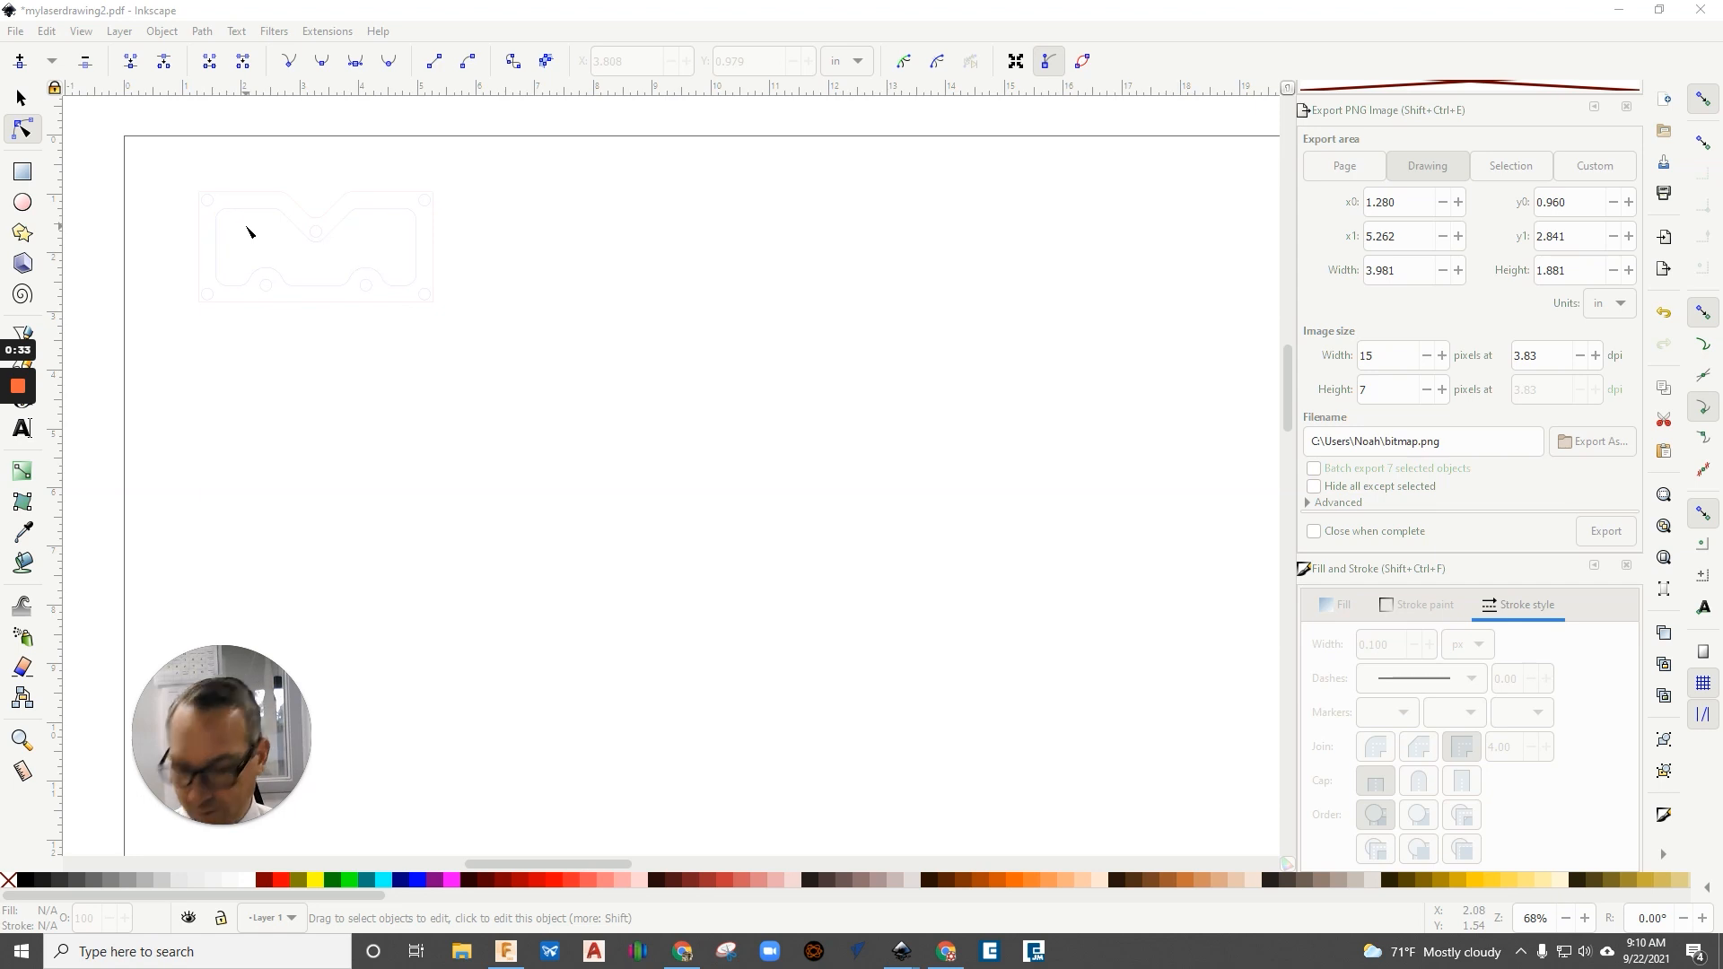
Save the drawing to the desktop as mylaserdrawing2.pdf in Portable Document Format, using the exported object's size as the page size
scroll(249, 232, "up", 5, "ctrl")
scroll(646, 180, "up", 3)
scroll(692, 399, "down", 4, "ctrl")
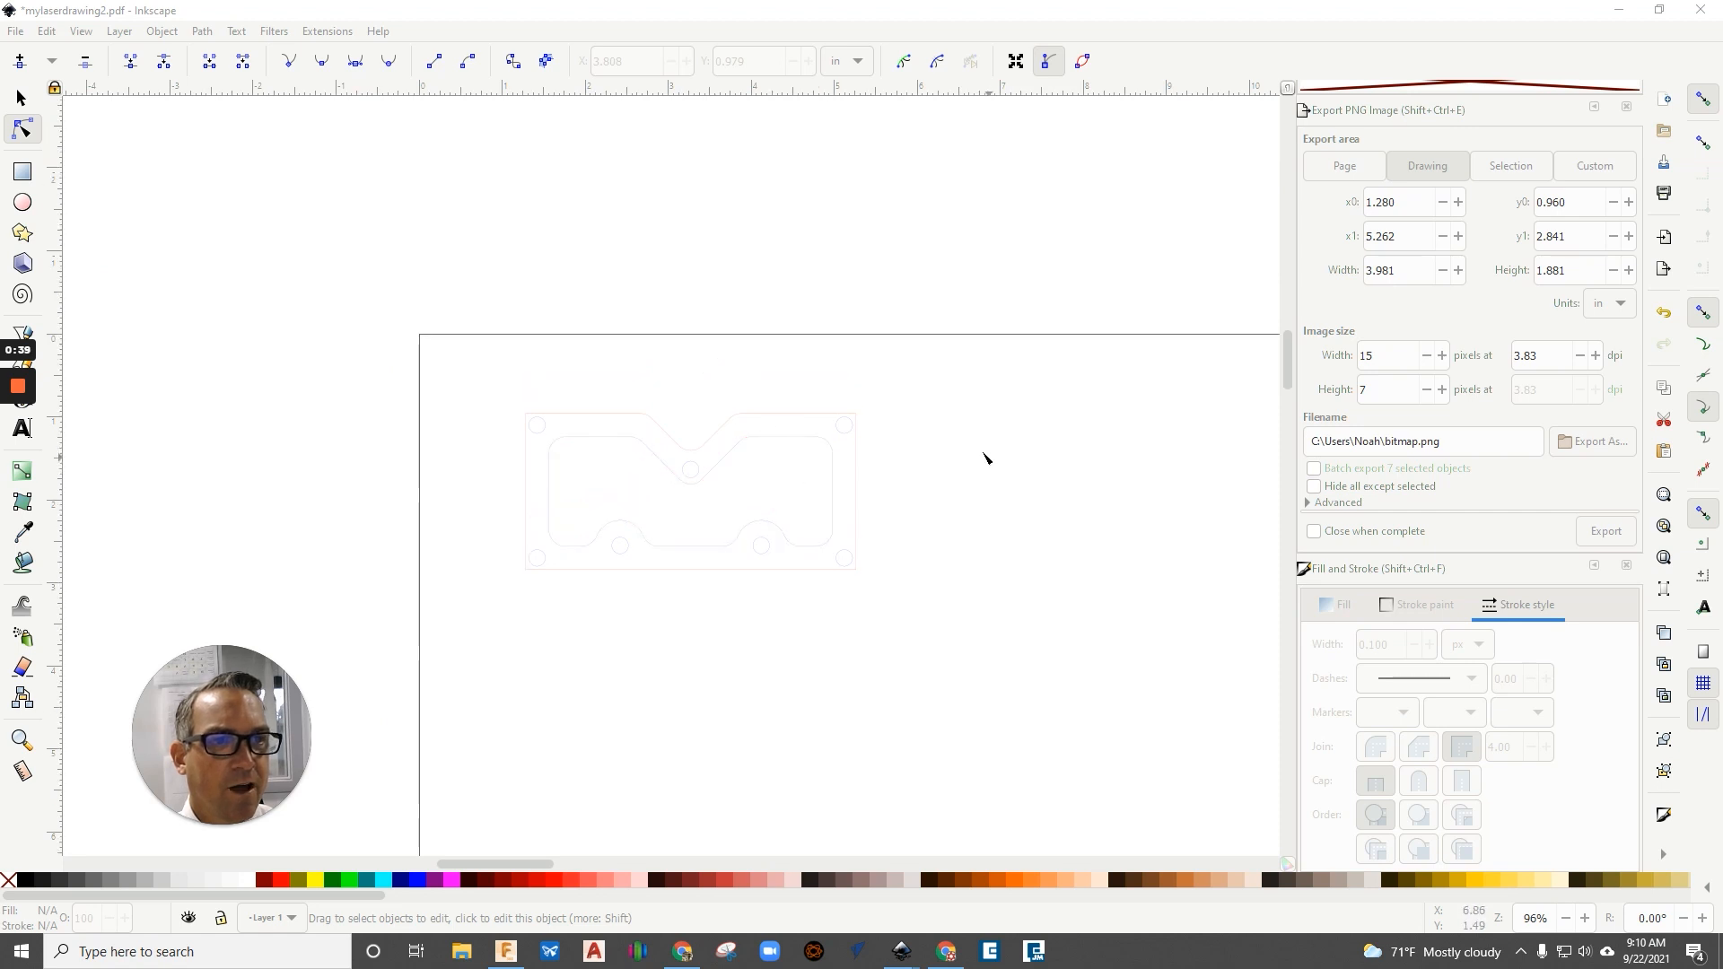
left_click_drag(985, 458, 858, 338)
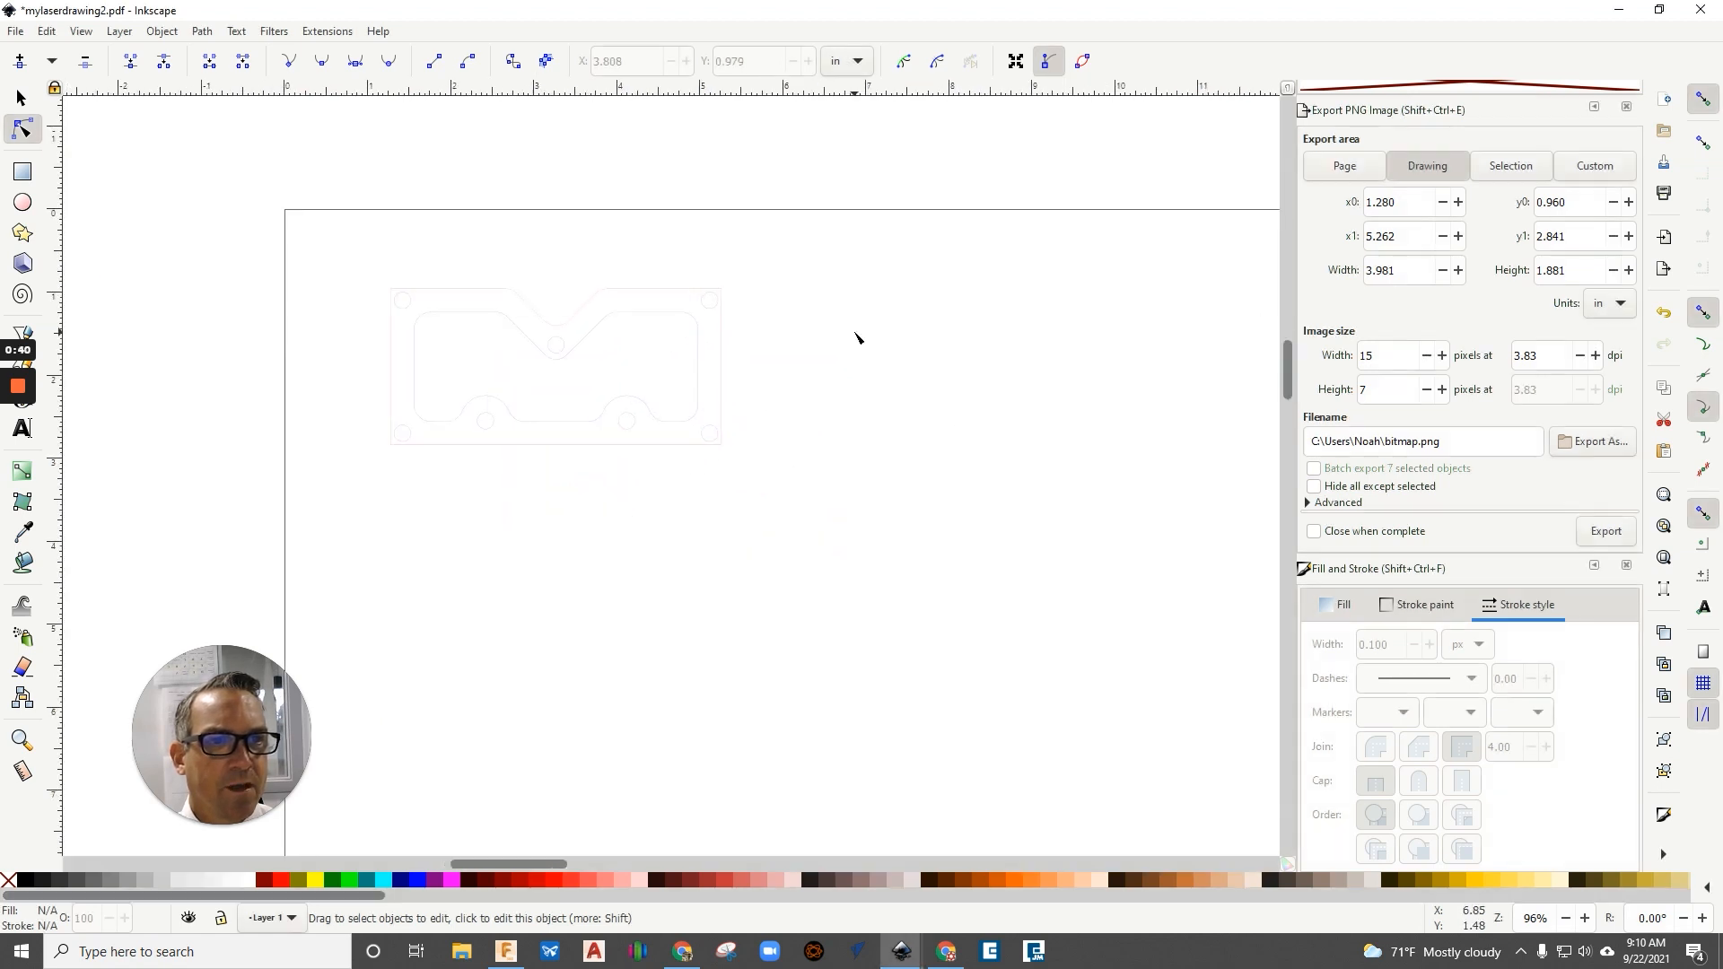
left_click(20, 32)
left_click(77, 178)
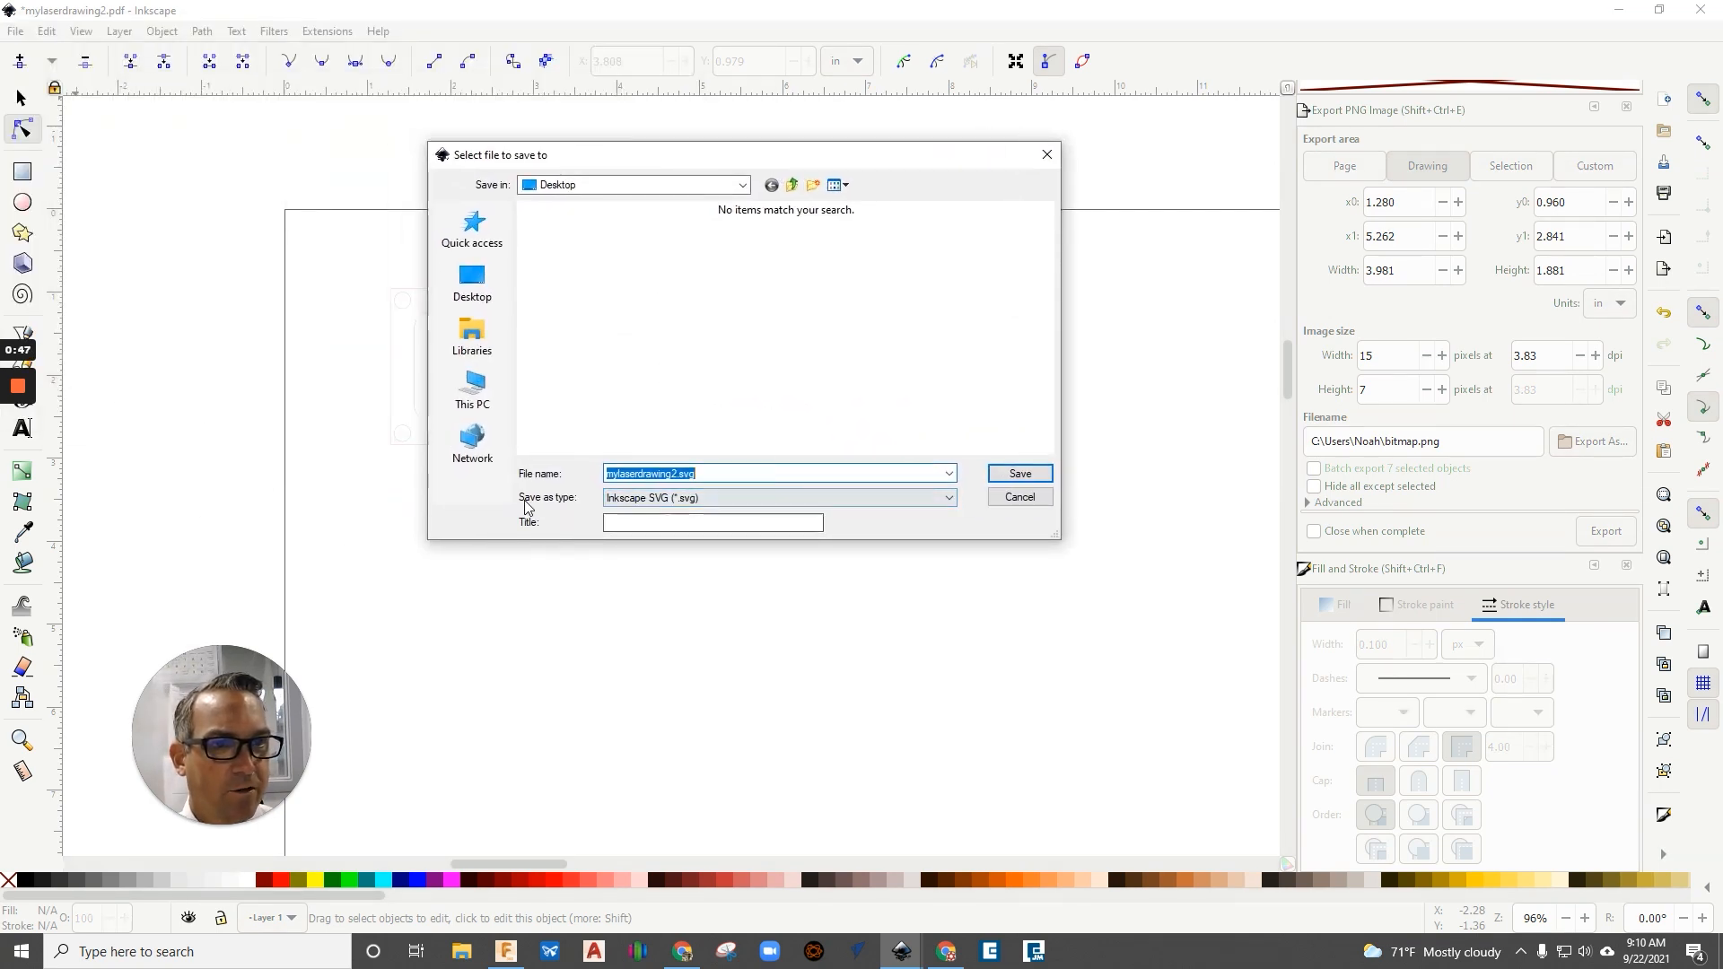
left_click(740, 498)
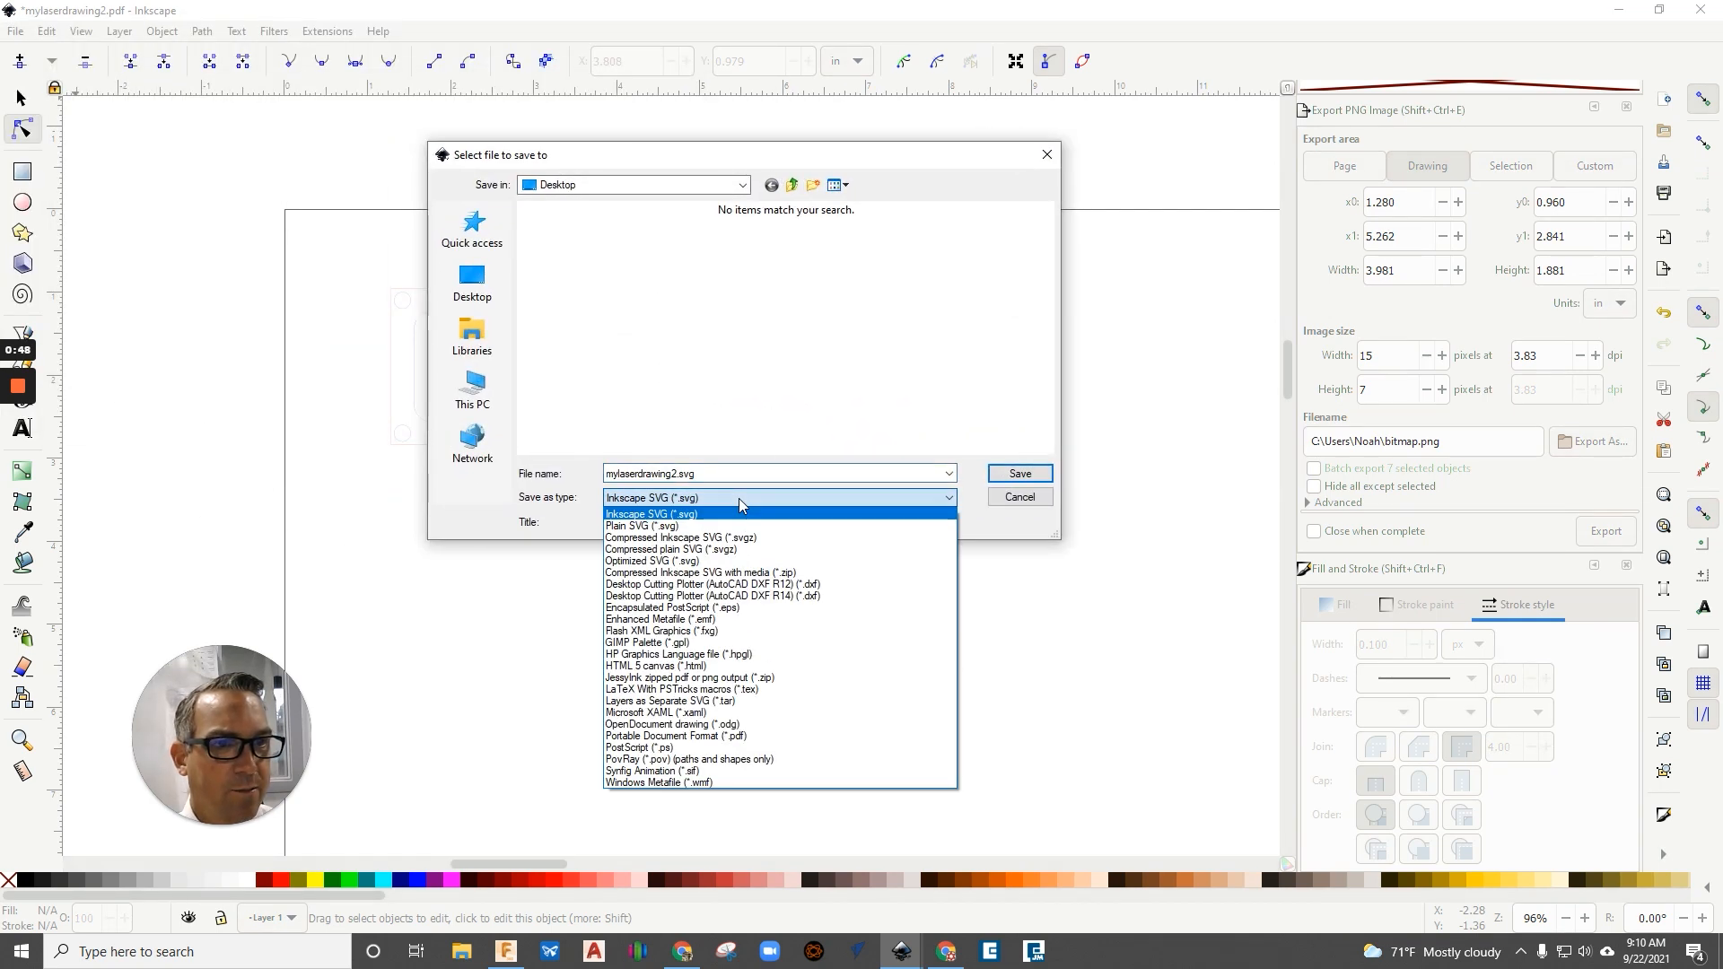
left_click(731, 738)
left_click(683, 470)
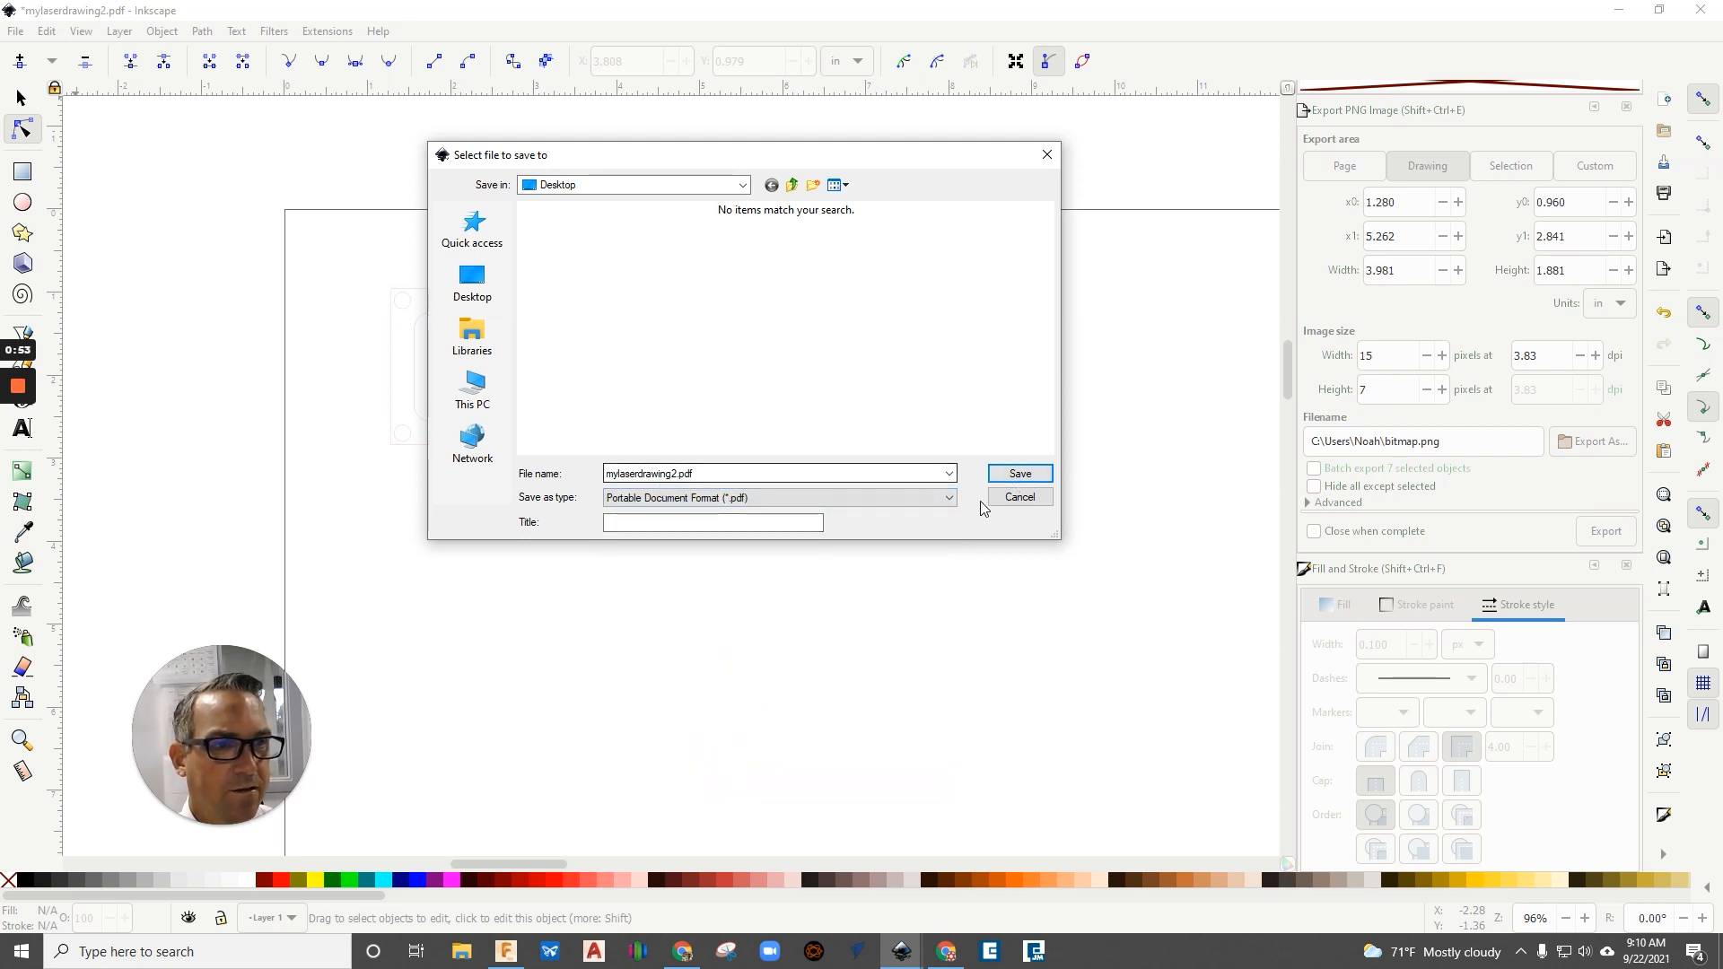
left_click(1023, 480)
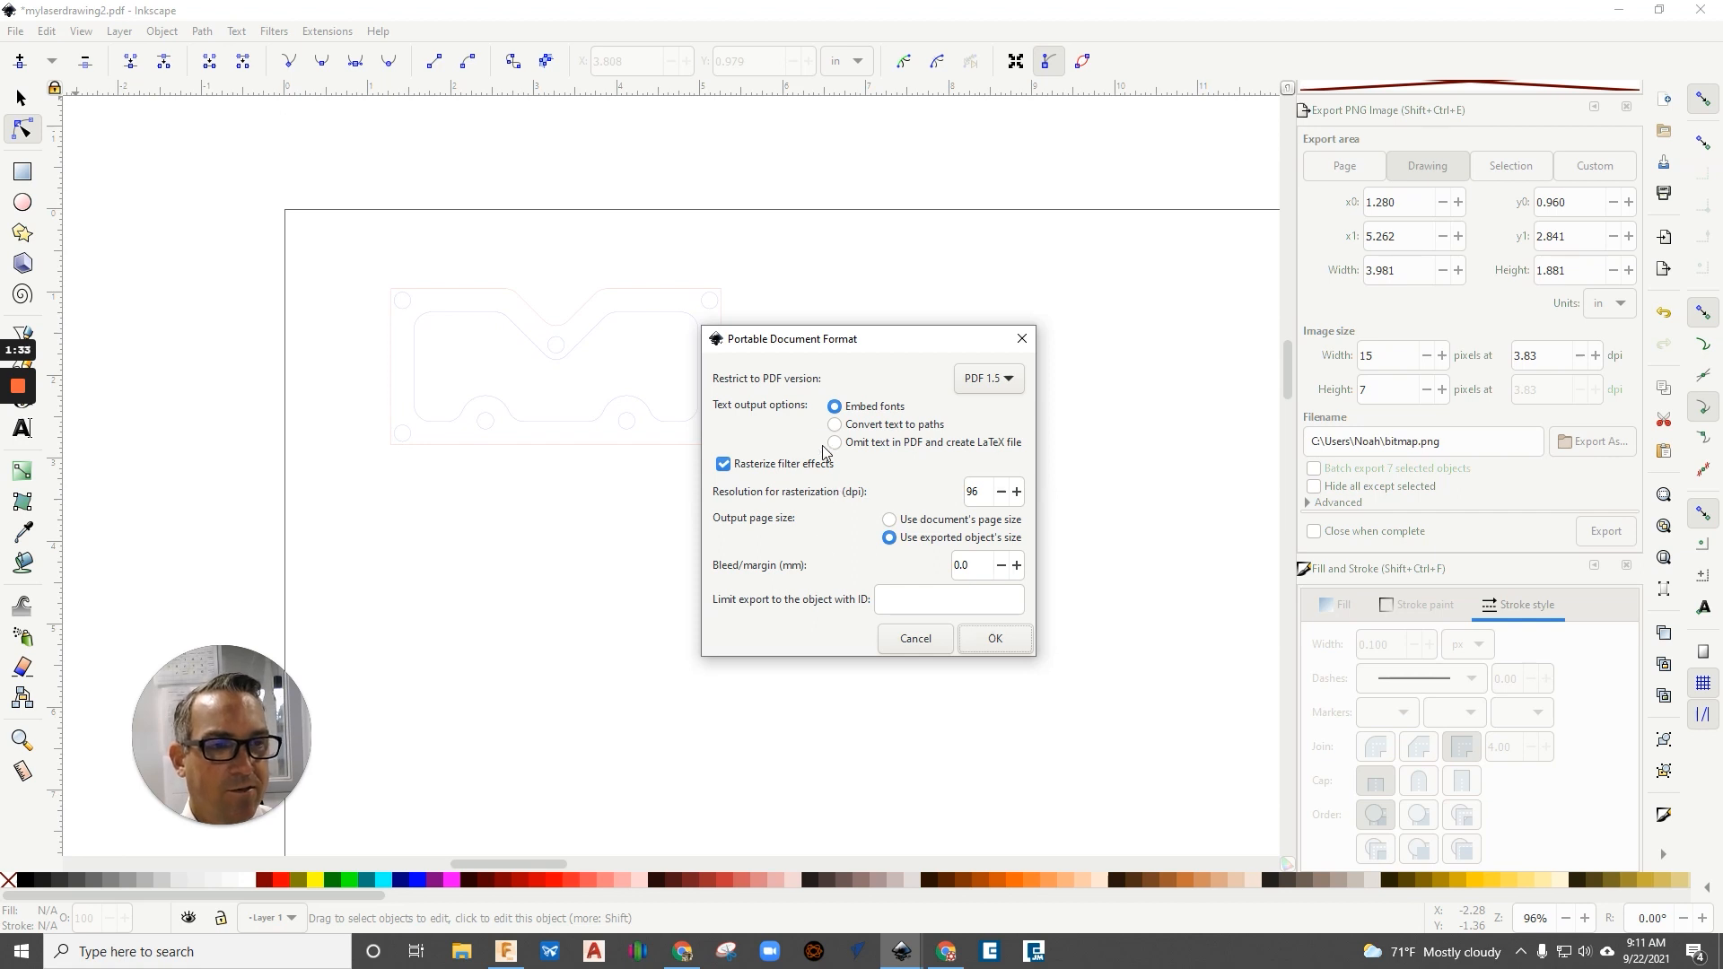
left_click(997, 641)
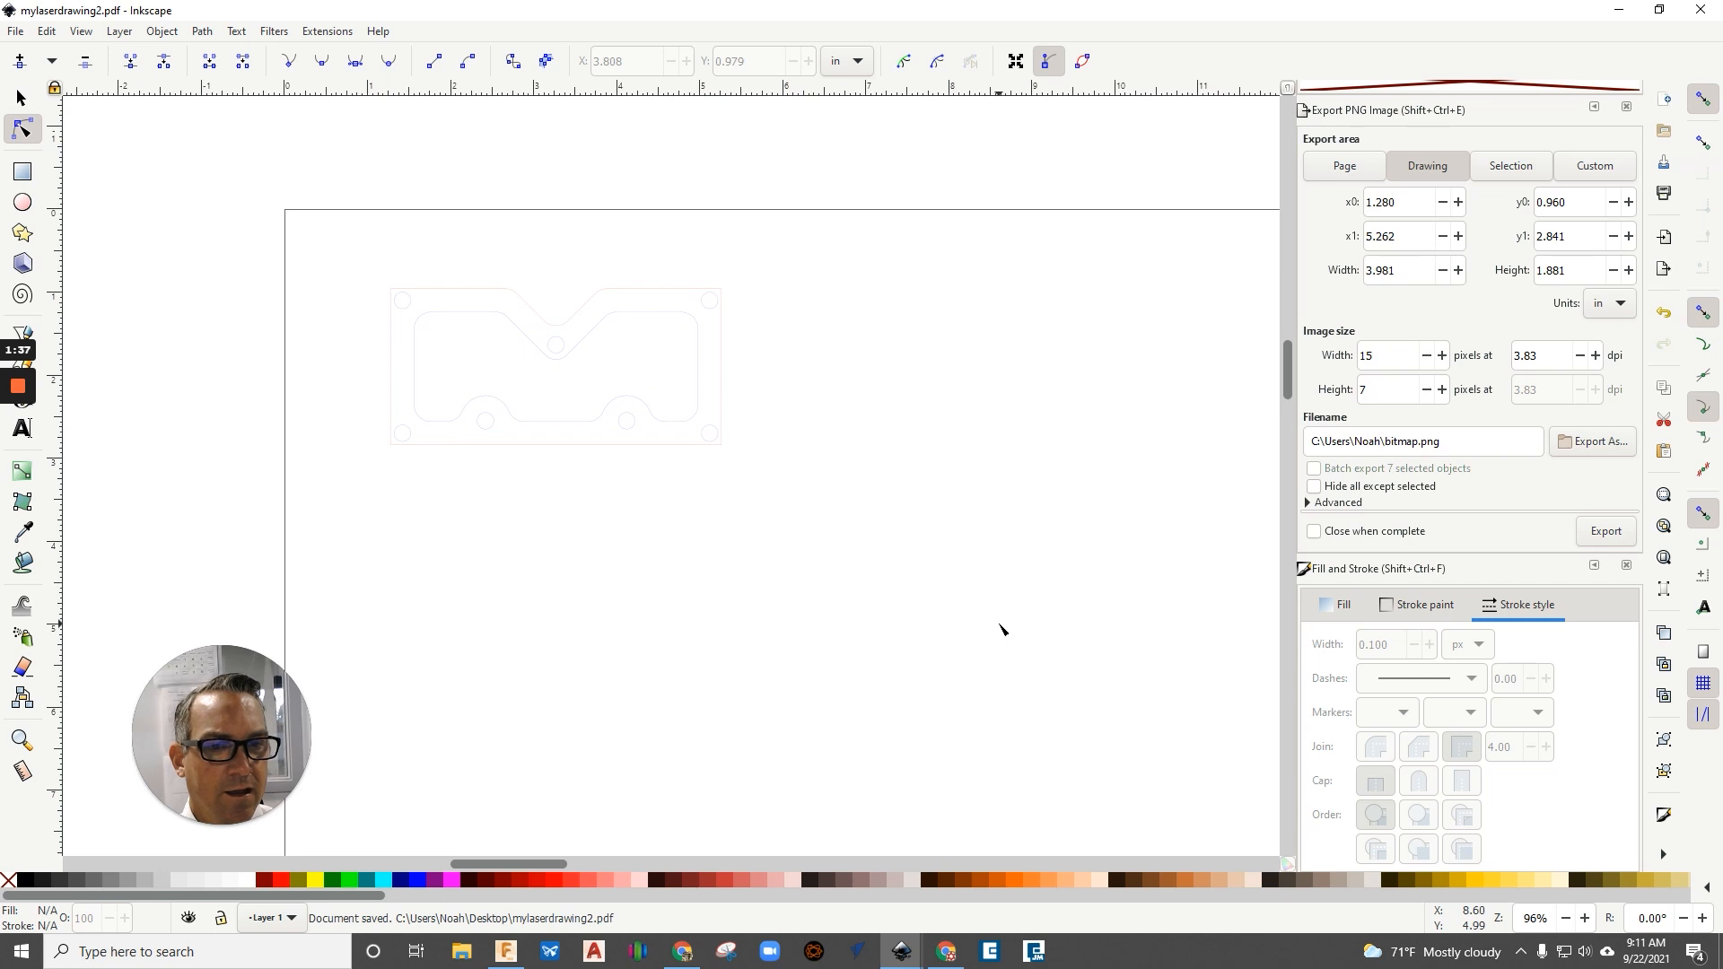
Open mylaserdrawing2.pdf from the Desktop folder in File Explorer
left_click(461, 953)
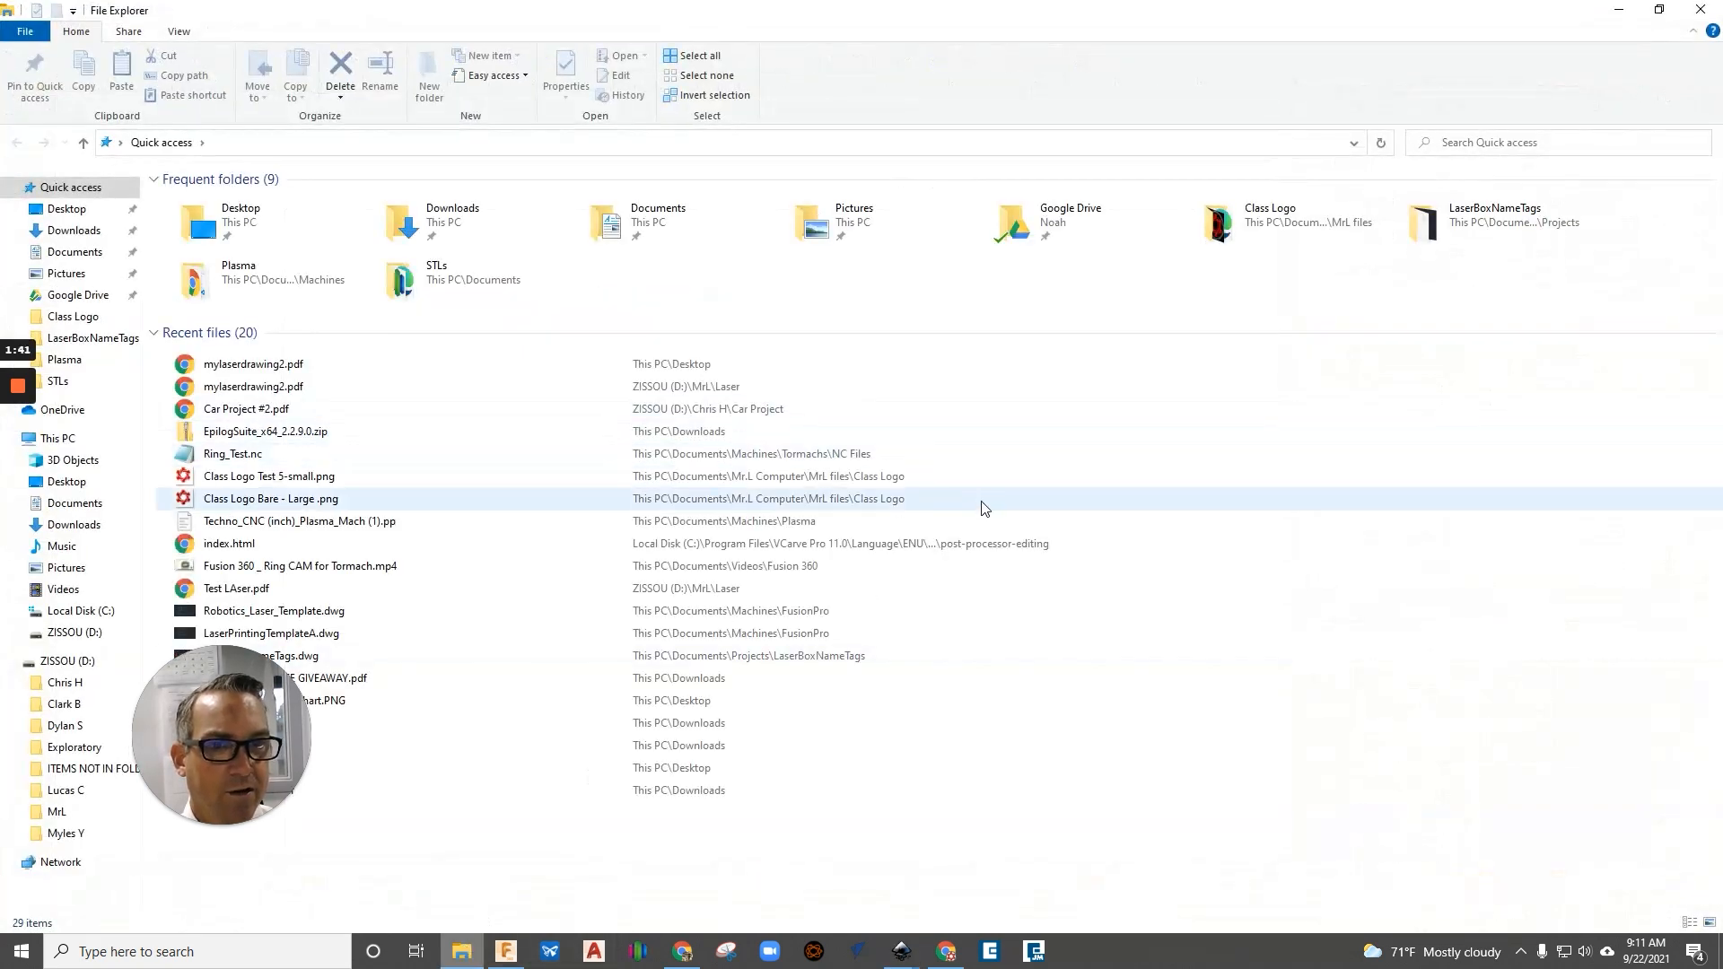
left_click(82, 210)
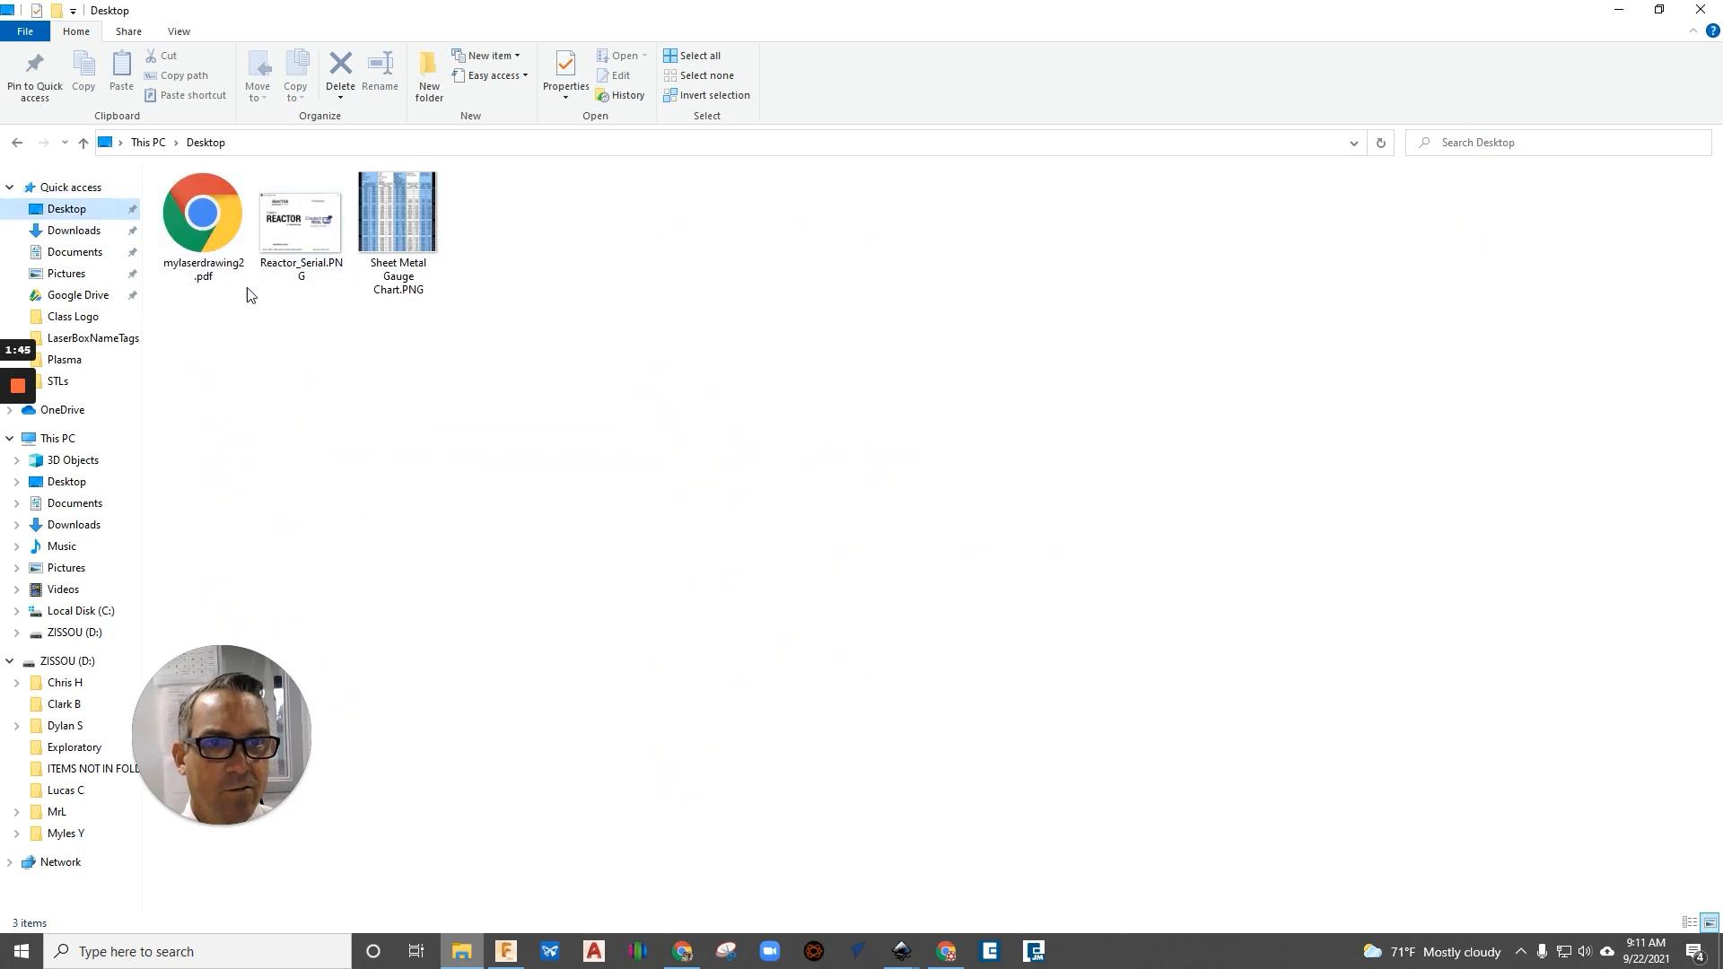
mouse_move(206, 220)
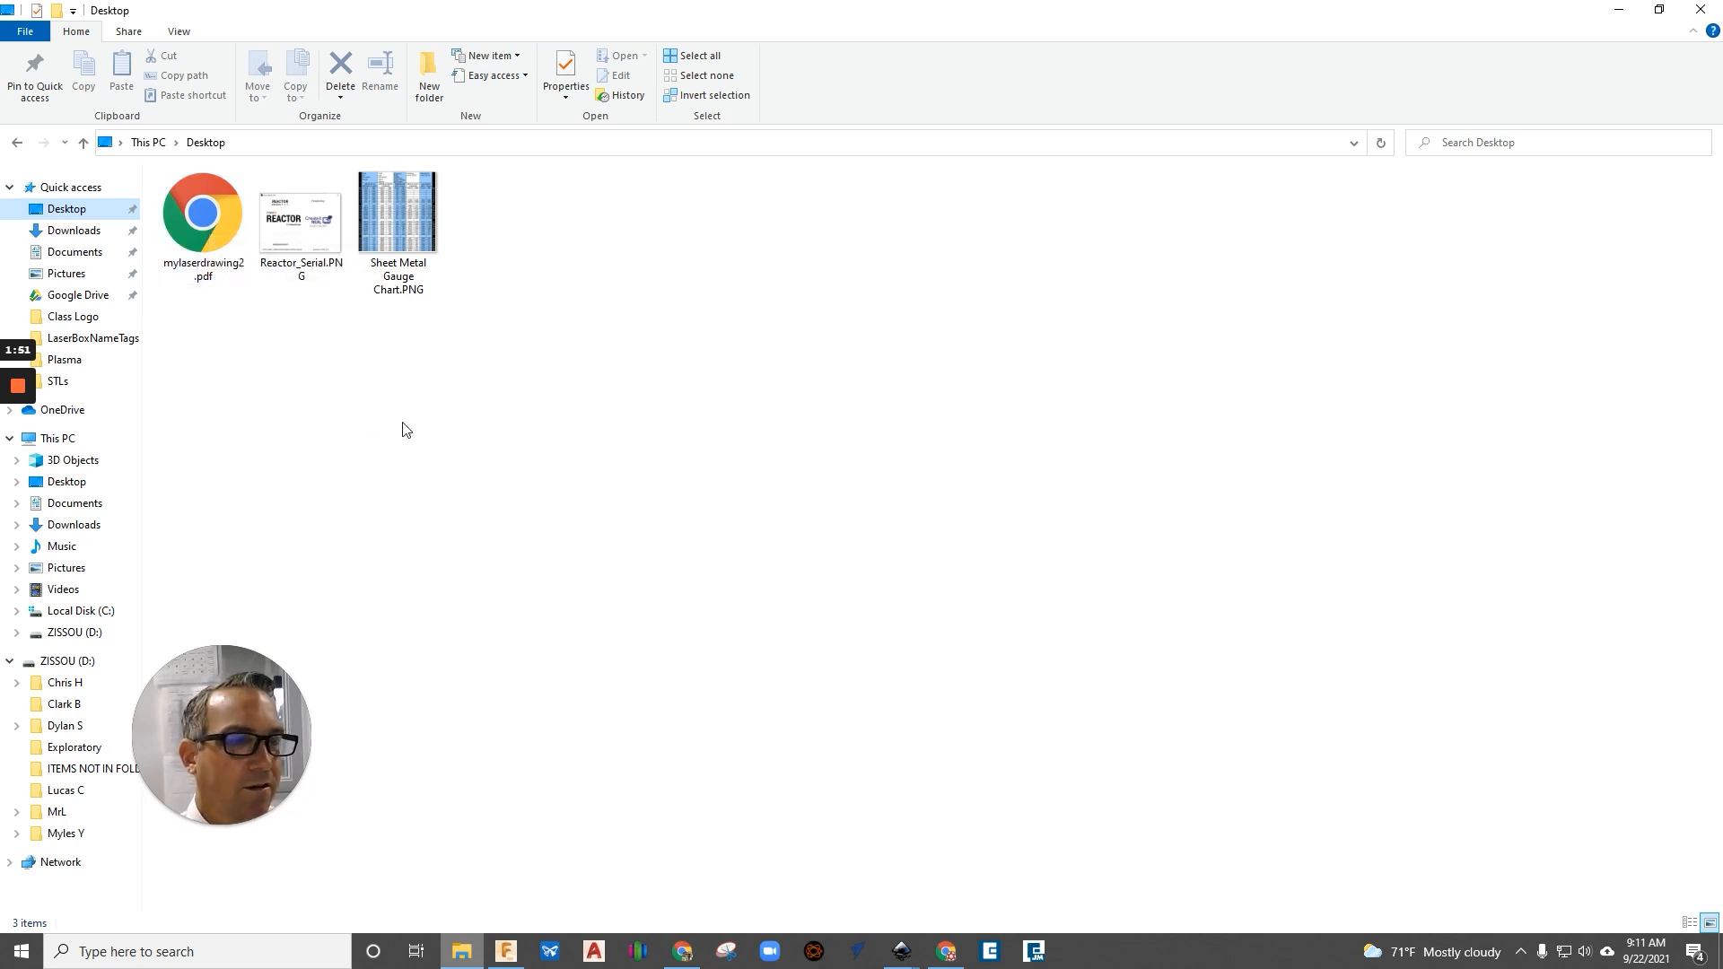
left_click(190, 235)
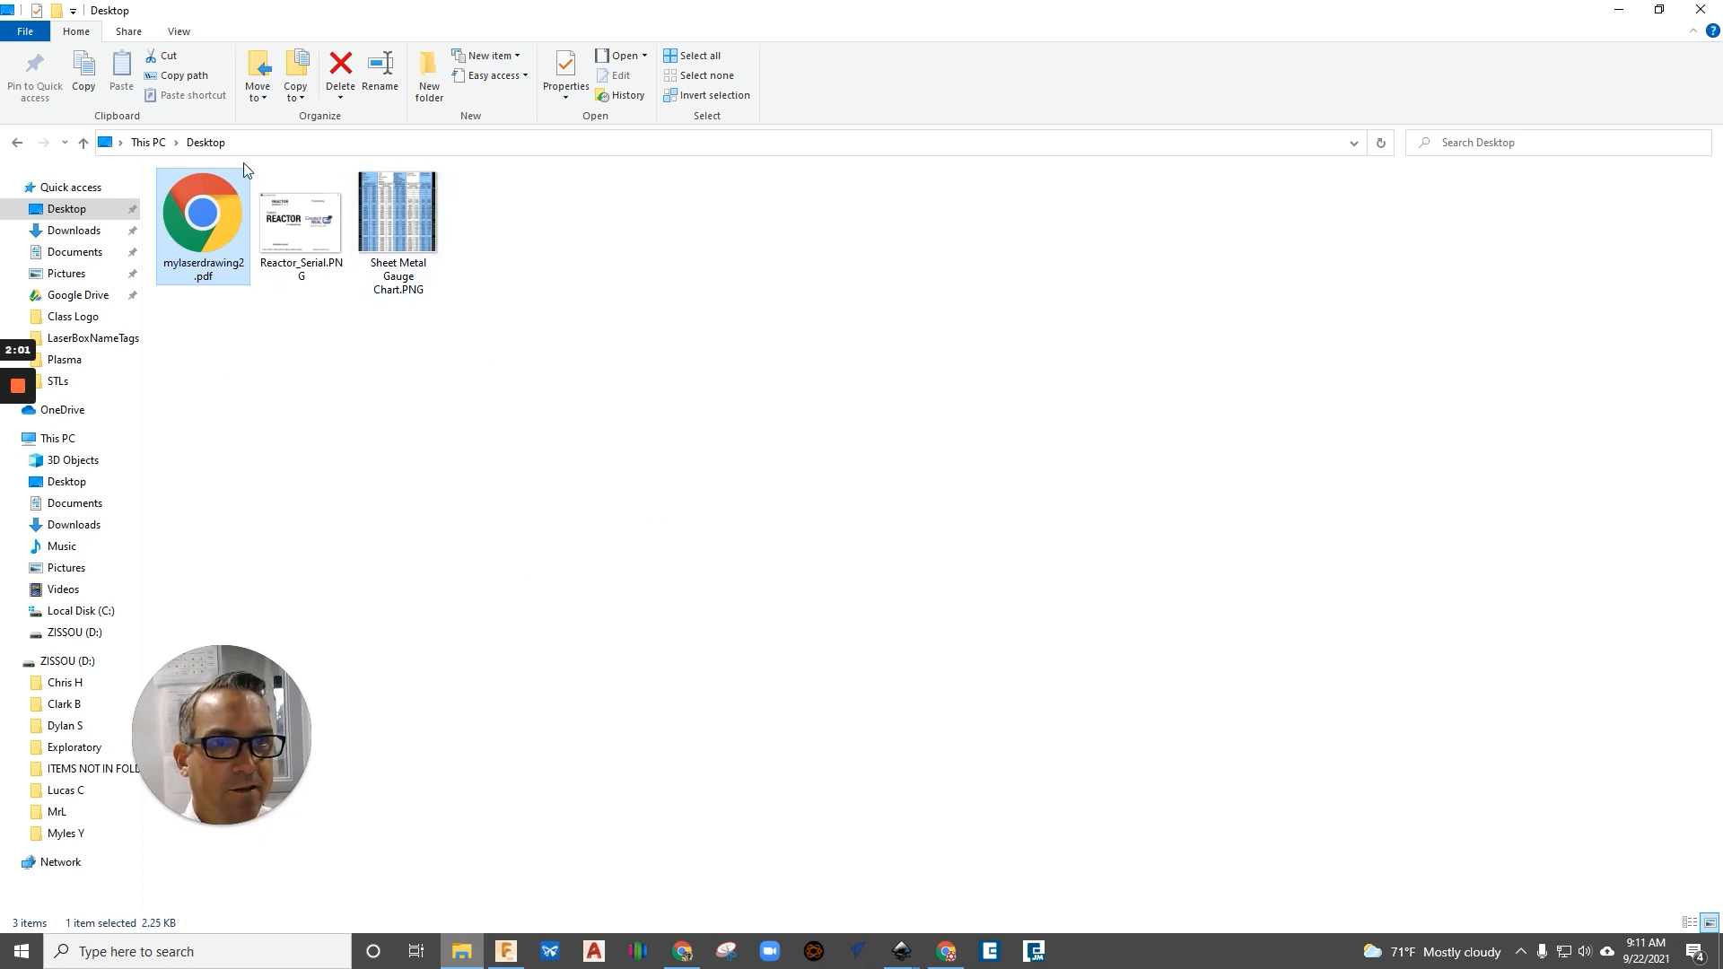
double_click(232, 268)
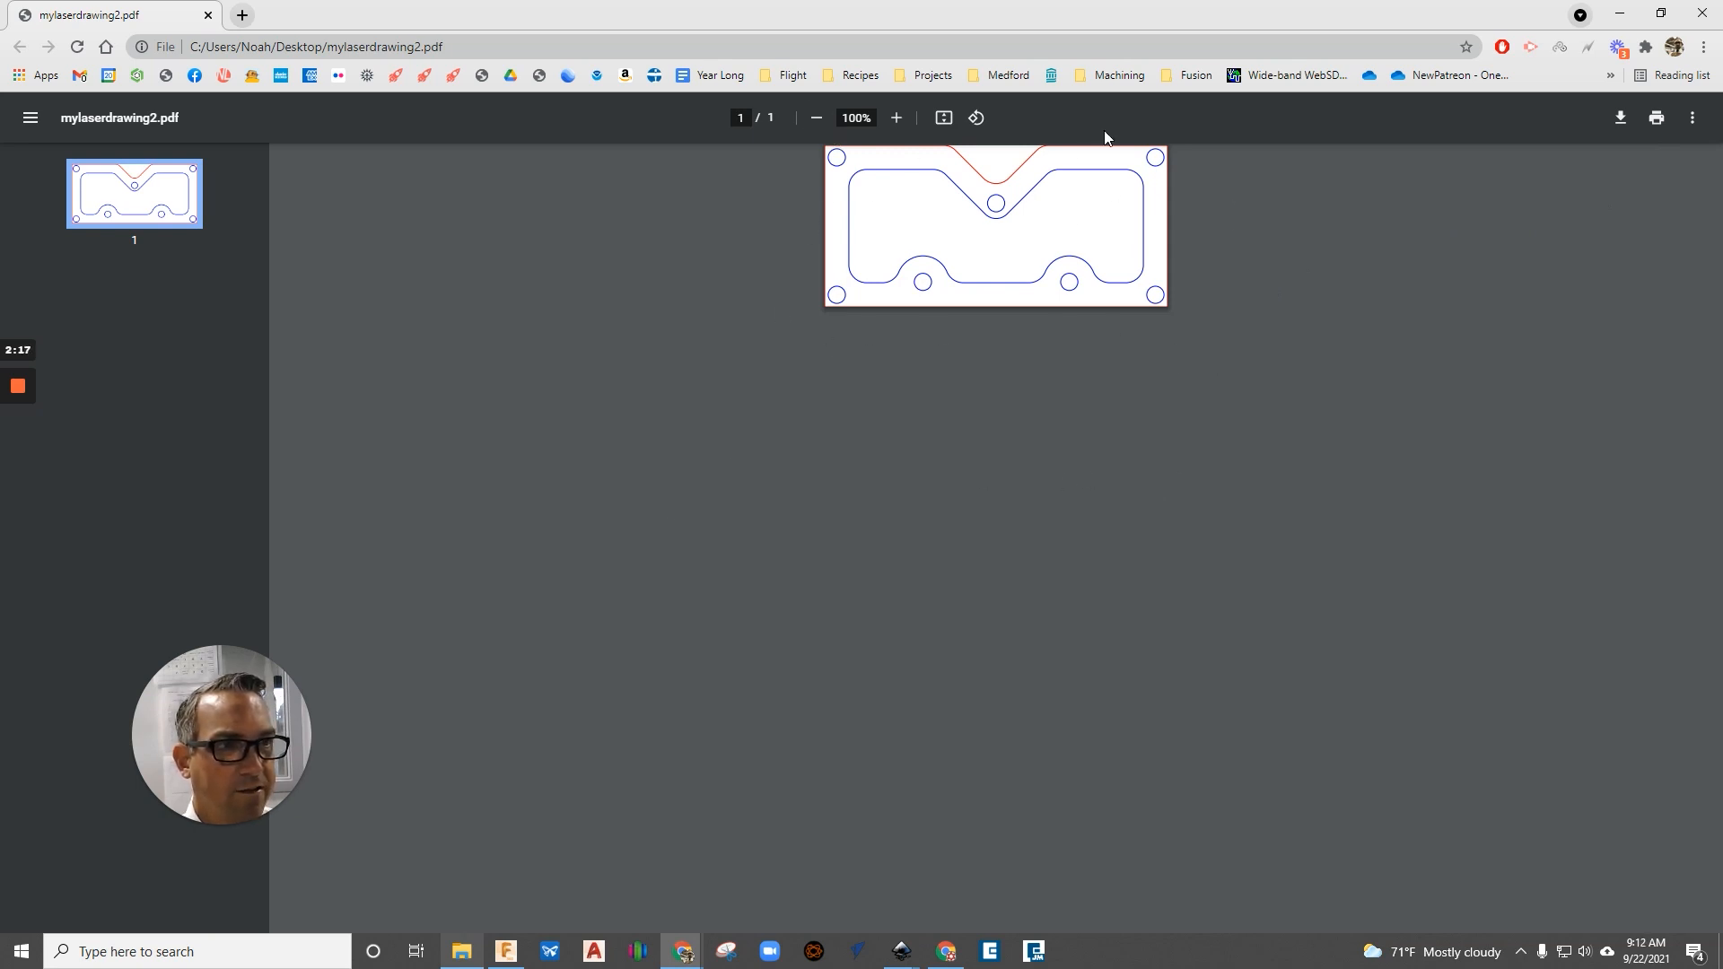
Print the PDF in color with Epilog Engraver as the destination
left_click(1657, 117)
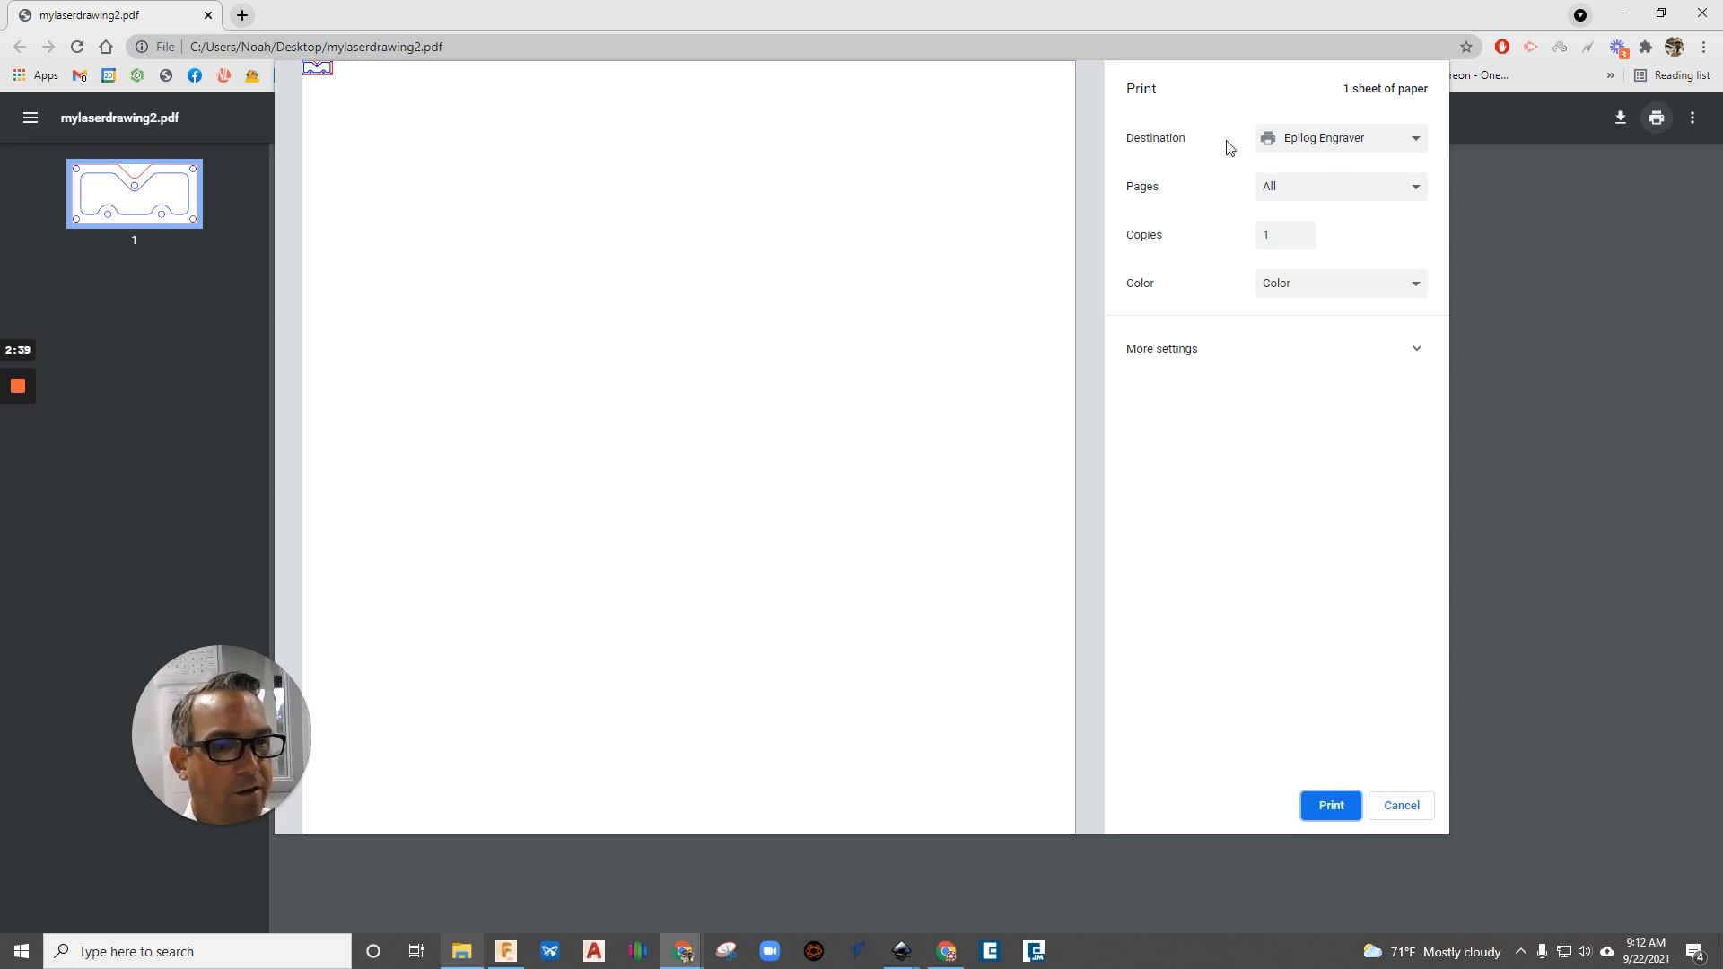
left_click(1413, 141)
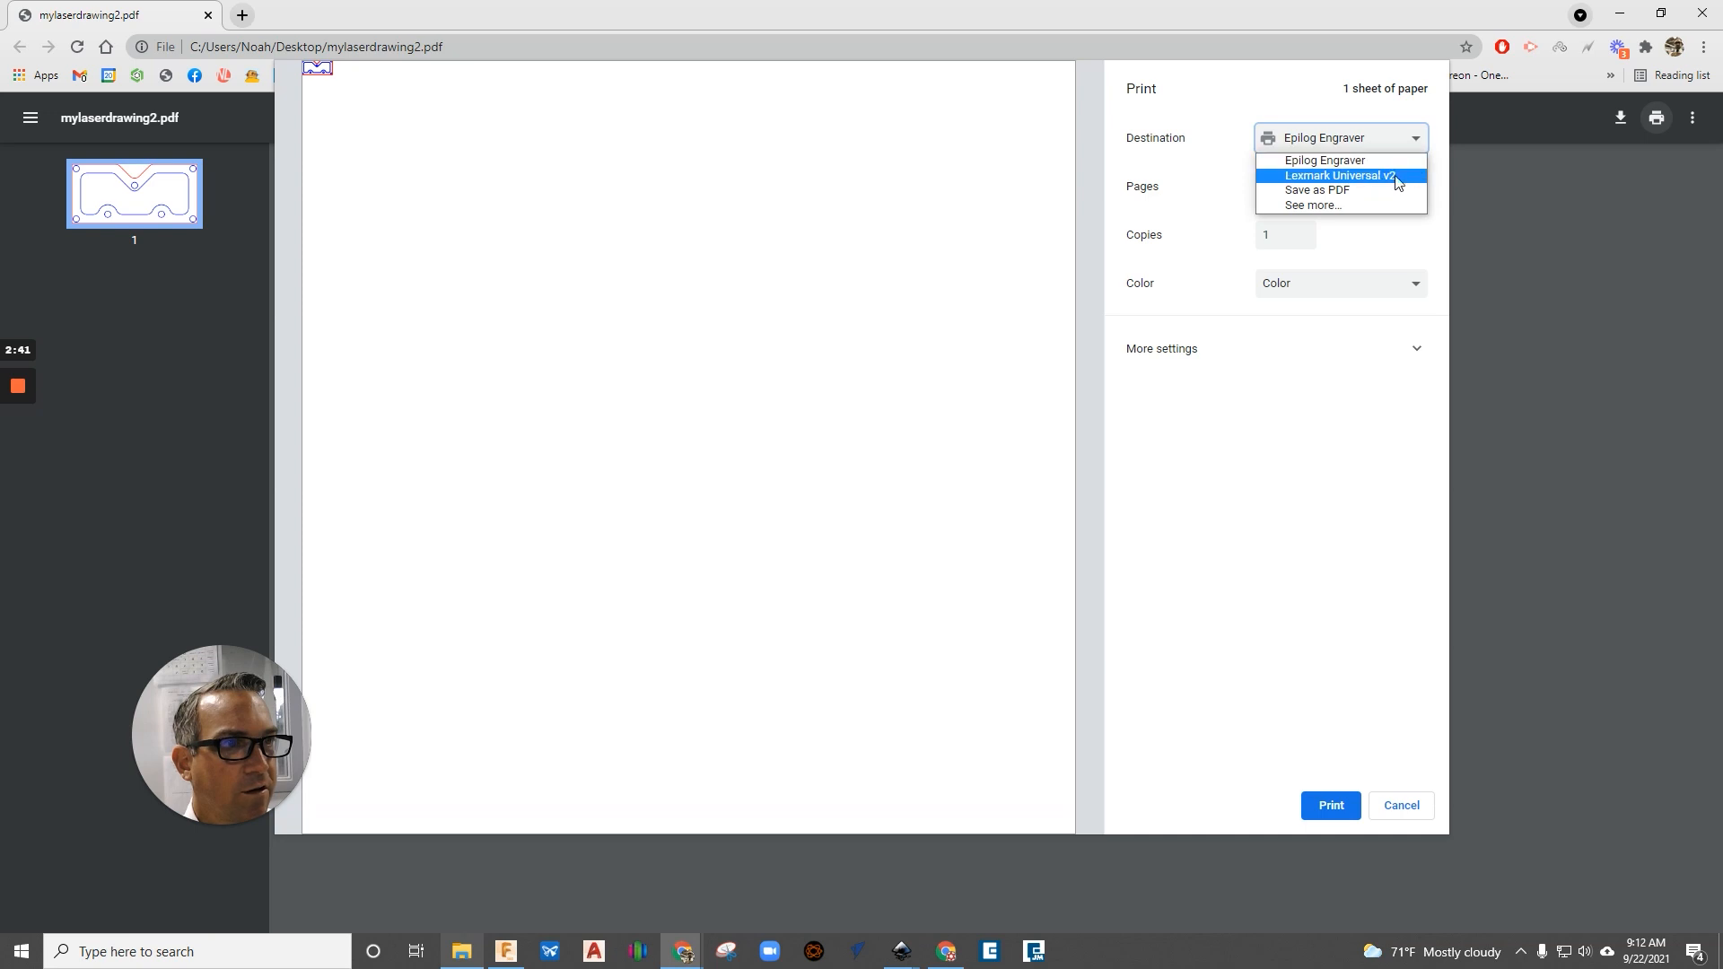
left_click(1353, 163)
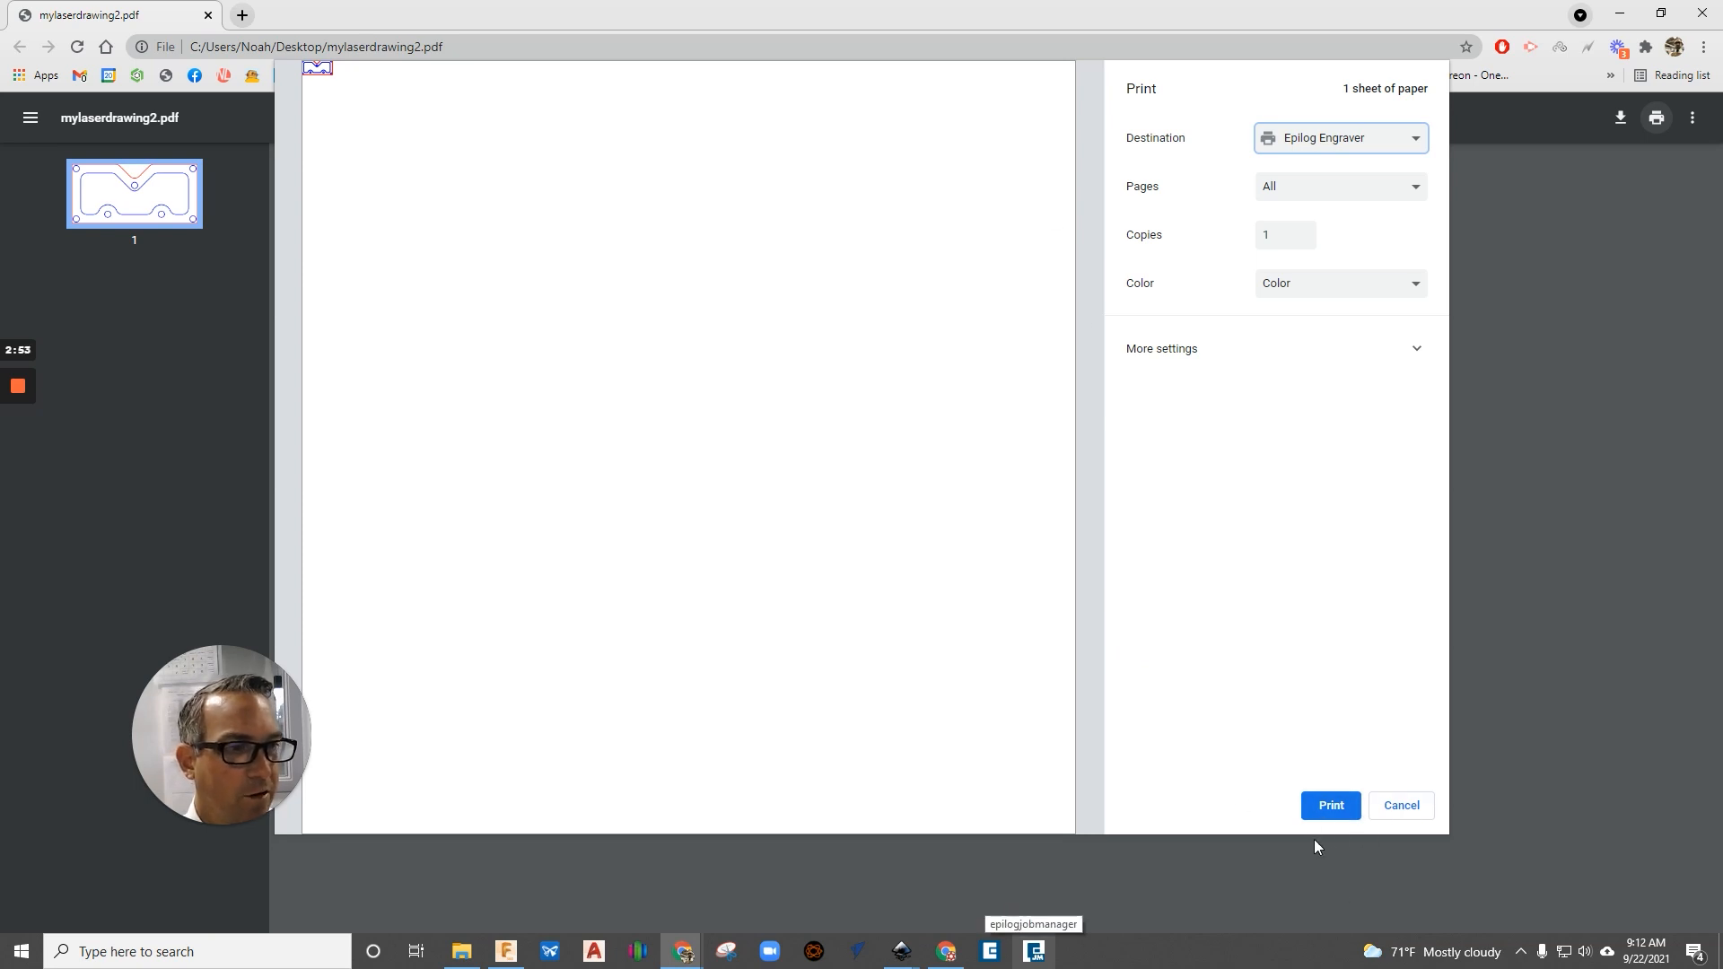
left_click(1325, 807)
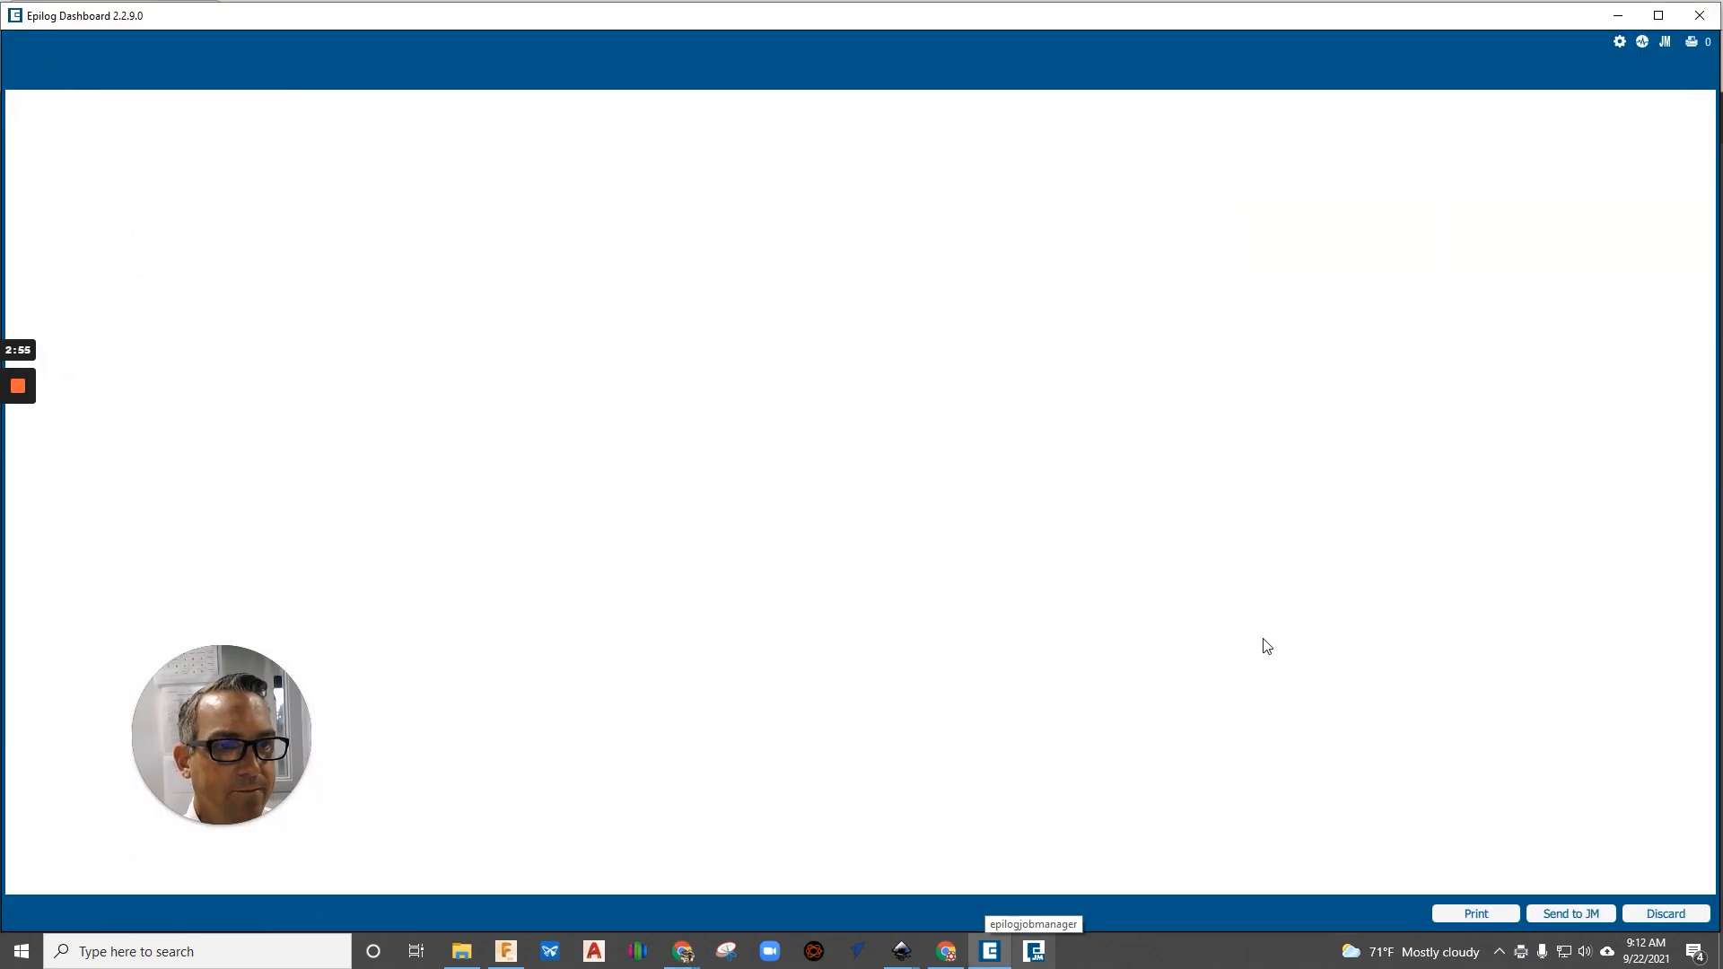
In Epilog Dashboard, move the artwork to about 2.5 in from the bed's left edge and 5.6 in below its top edge
scroll(1123, 500, "down", 3)
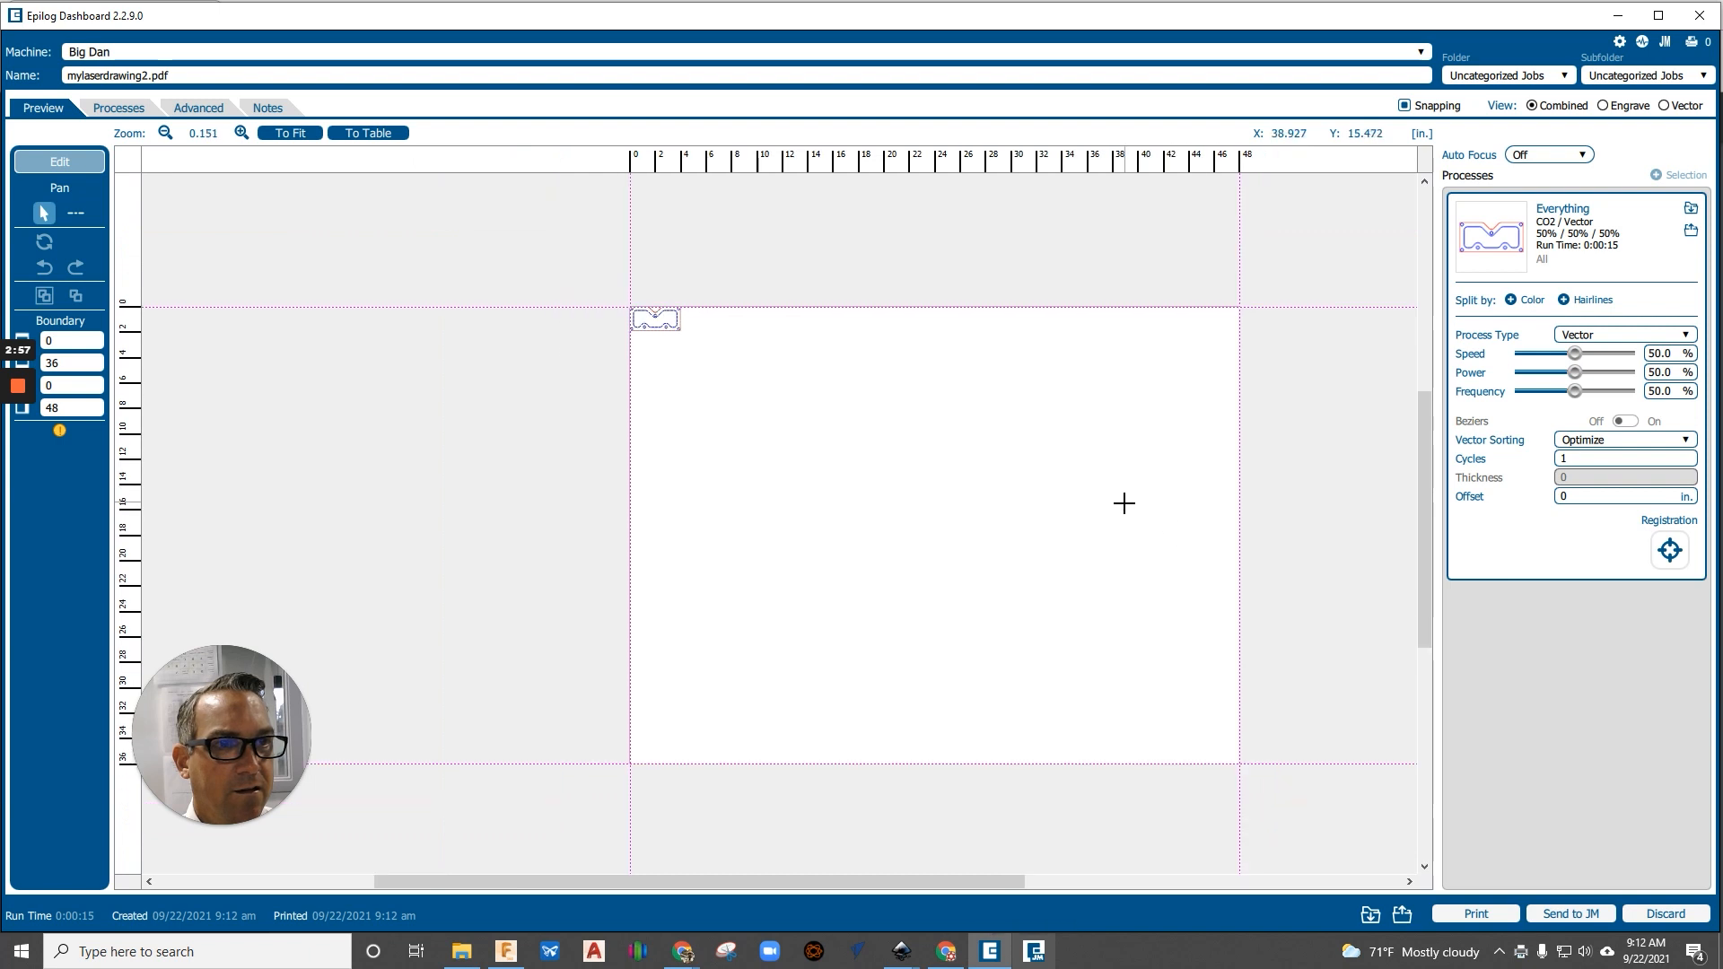
scroll(926, 499, "down", 2)
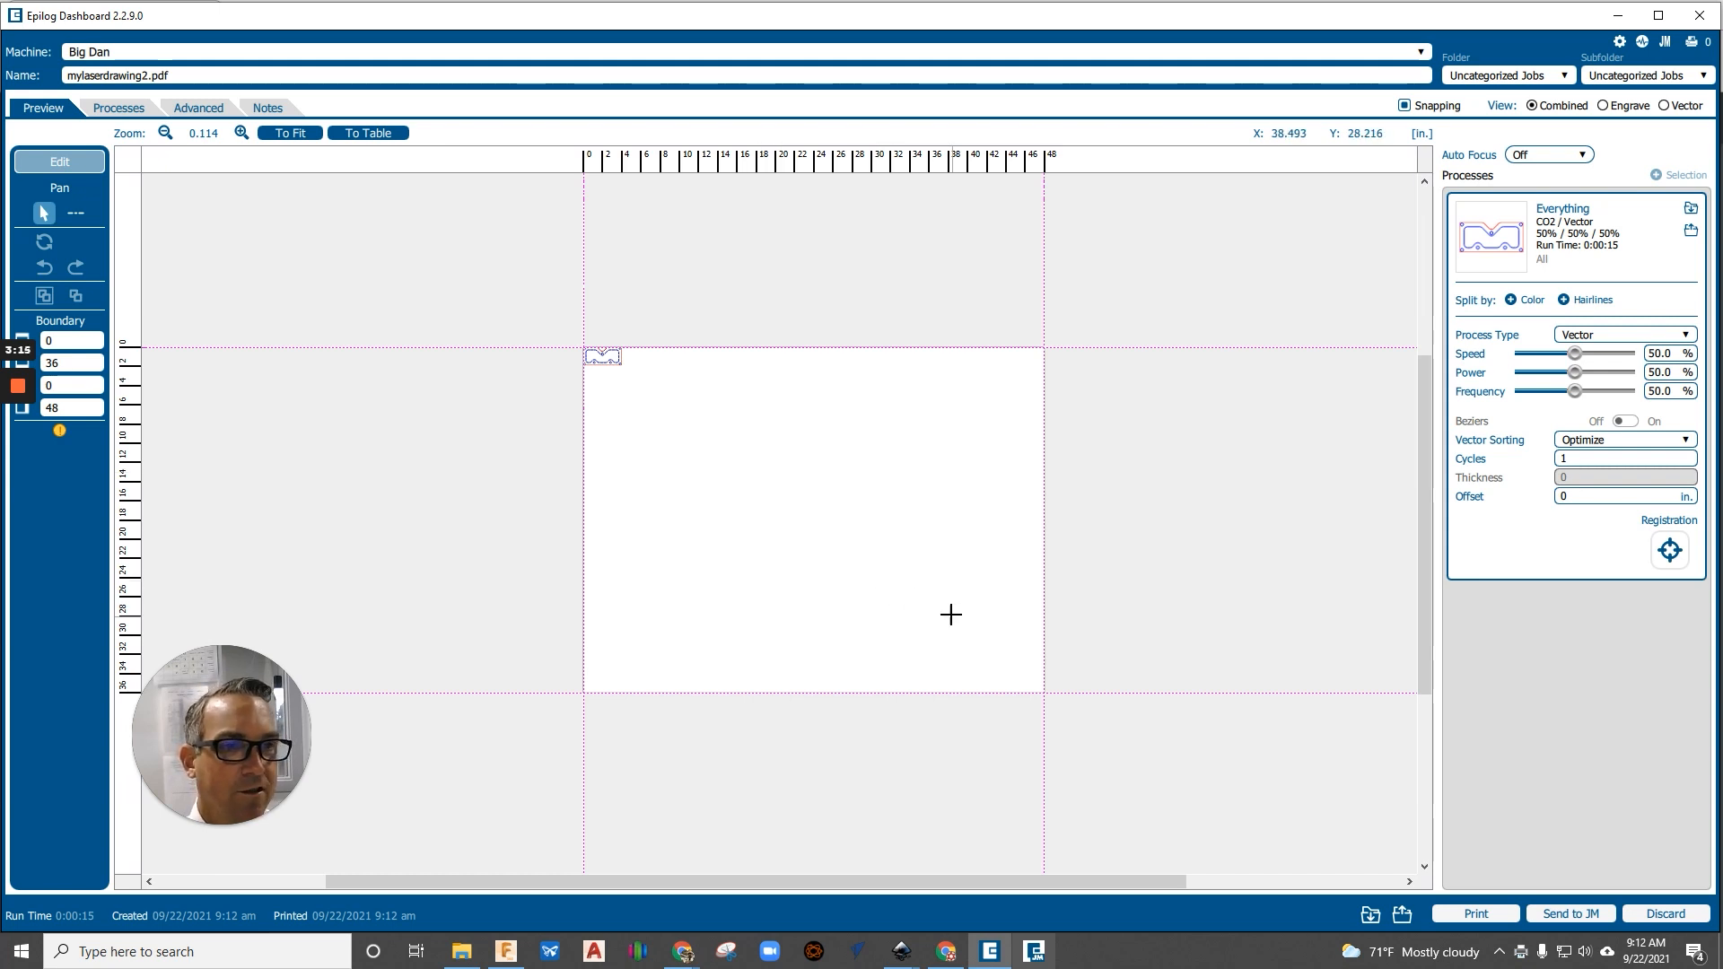
left_click(607, 359)
left_click_drag(608, 361, 747, 471)
scroll(746, 472, "up", 1)
mouse_move(746, 472)
left_mouse_down()
mouse_move(650, 500)
mouse_move(729, 366)
left_mouse_up()
scroll(682, 503, "down", 2)
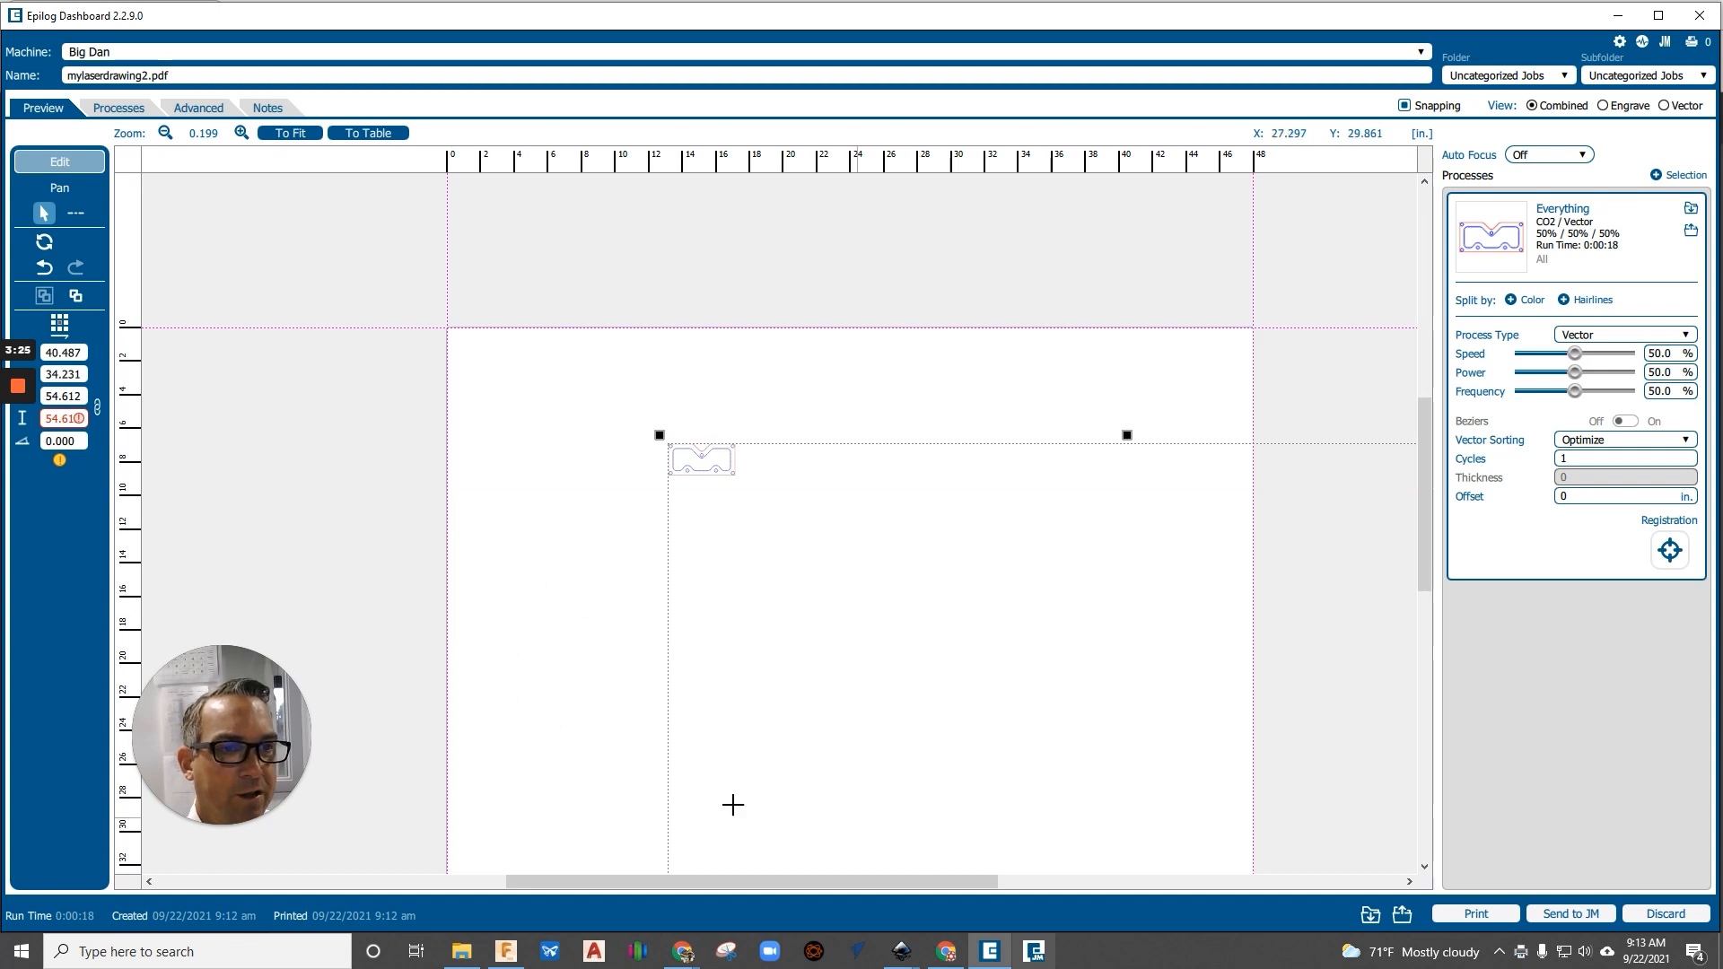
mouse_move(716, 469)
left_mouse_down()
mouse_move(511, 612)
mouse_move(618, 603)
mouse_move(569, 573)
mouse_move(527, 386)
mouse_move(541, 427)
left_mouse_up()
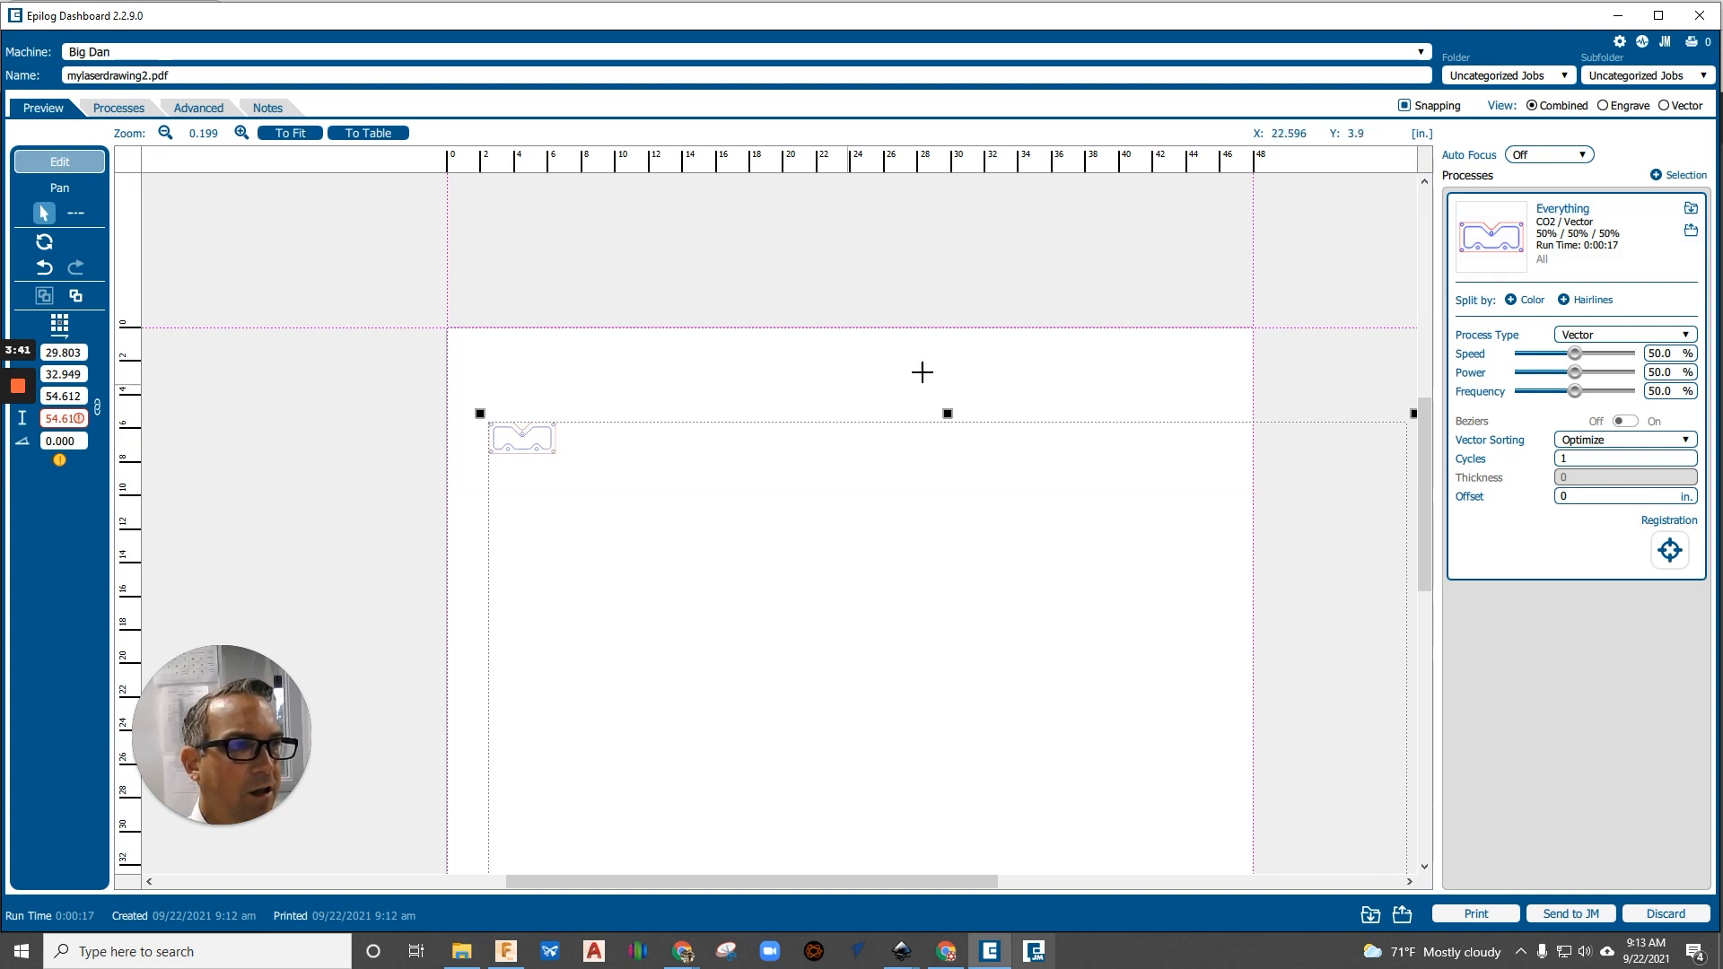
Split the job into processes by color and place the Blue process ahead of the Red one
left_click(1529, 305)
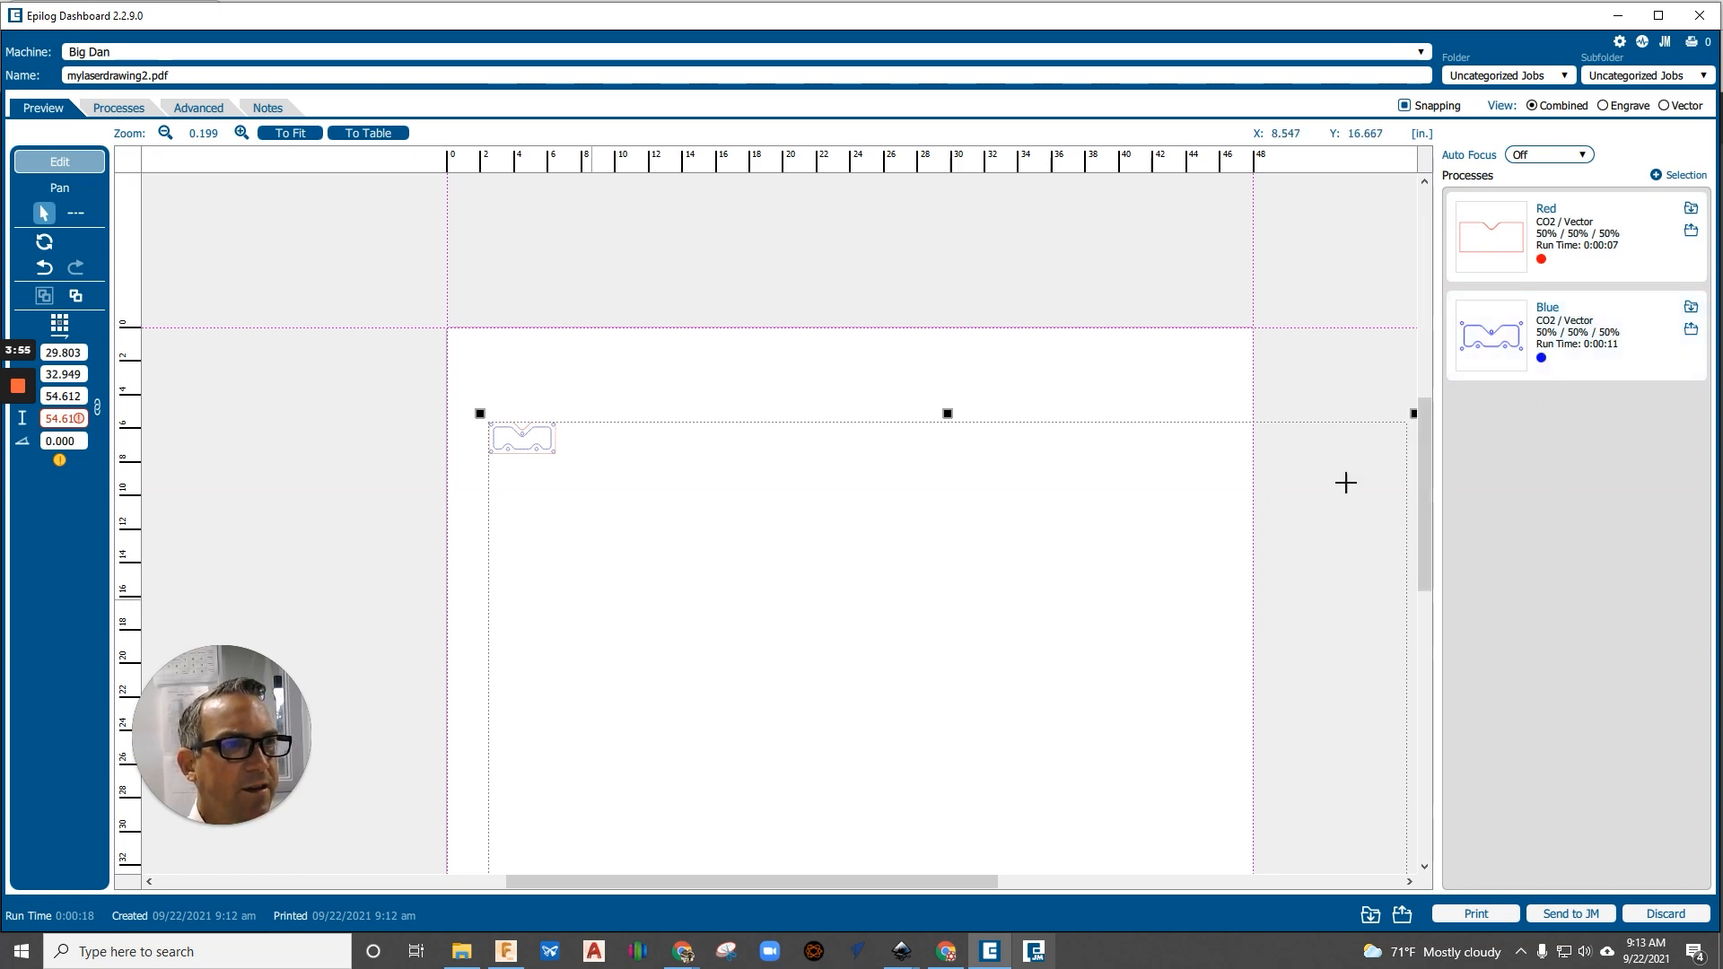
scroll(466, 463, "up", 5)
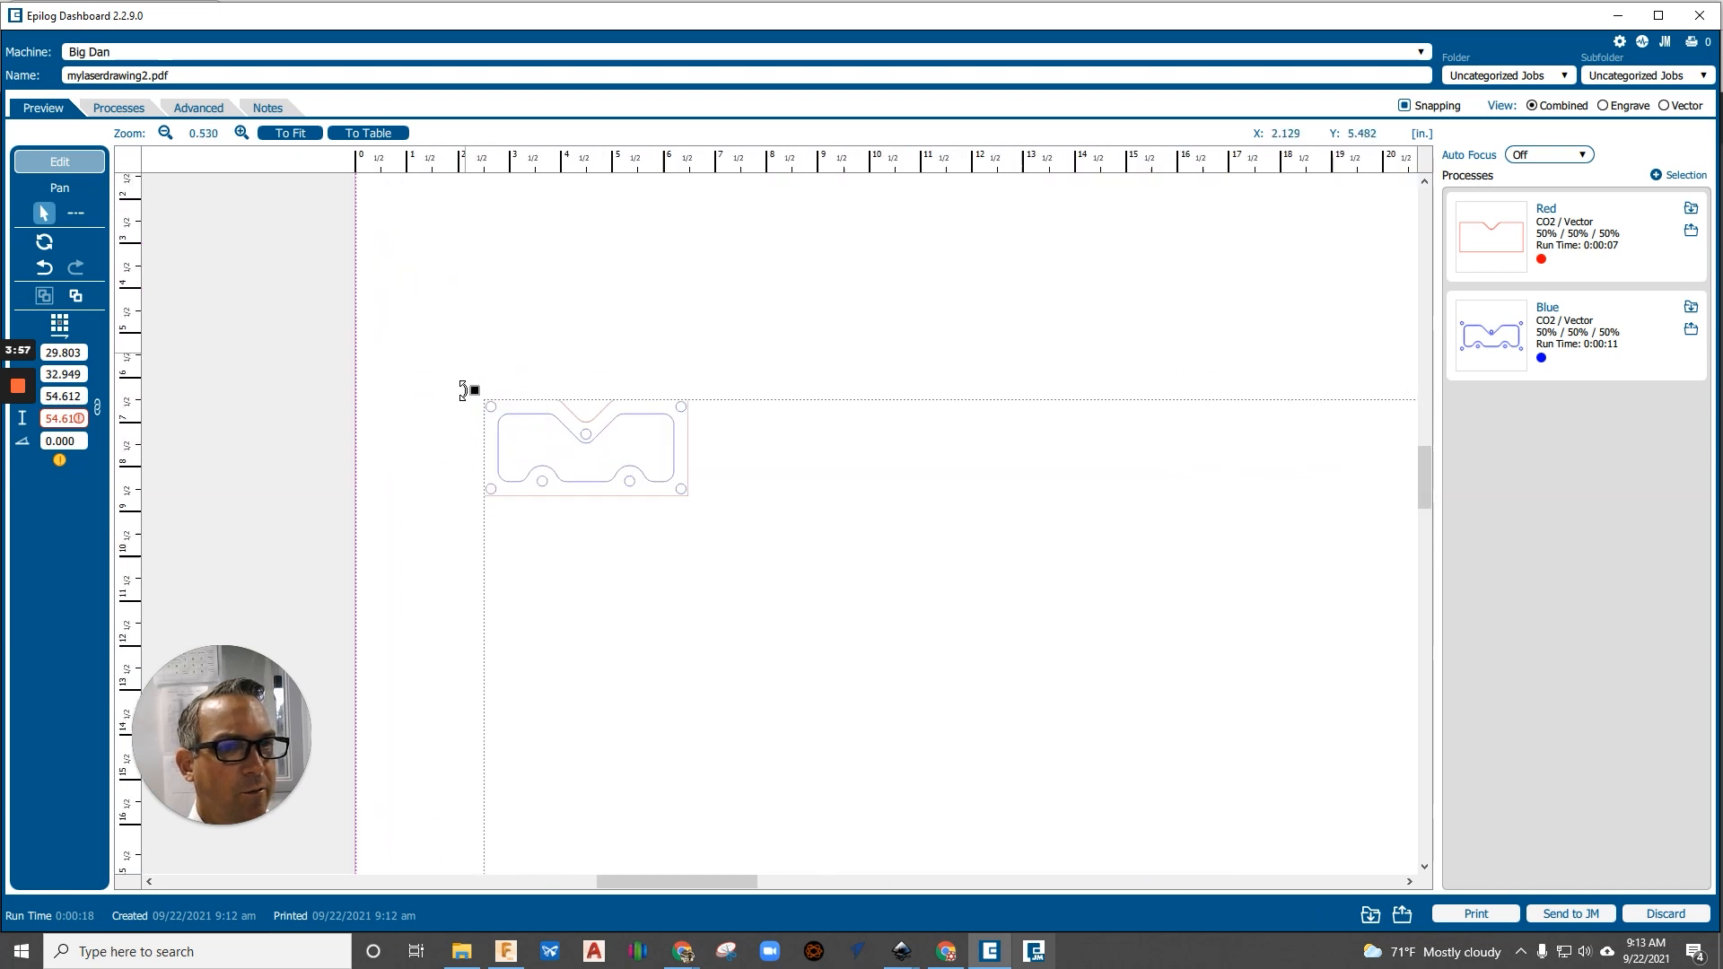
scroll(462, 394, "up", 5)
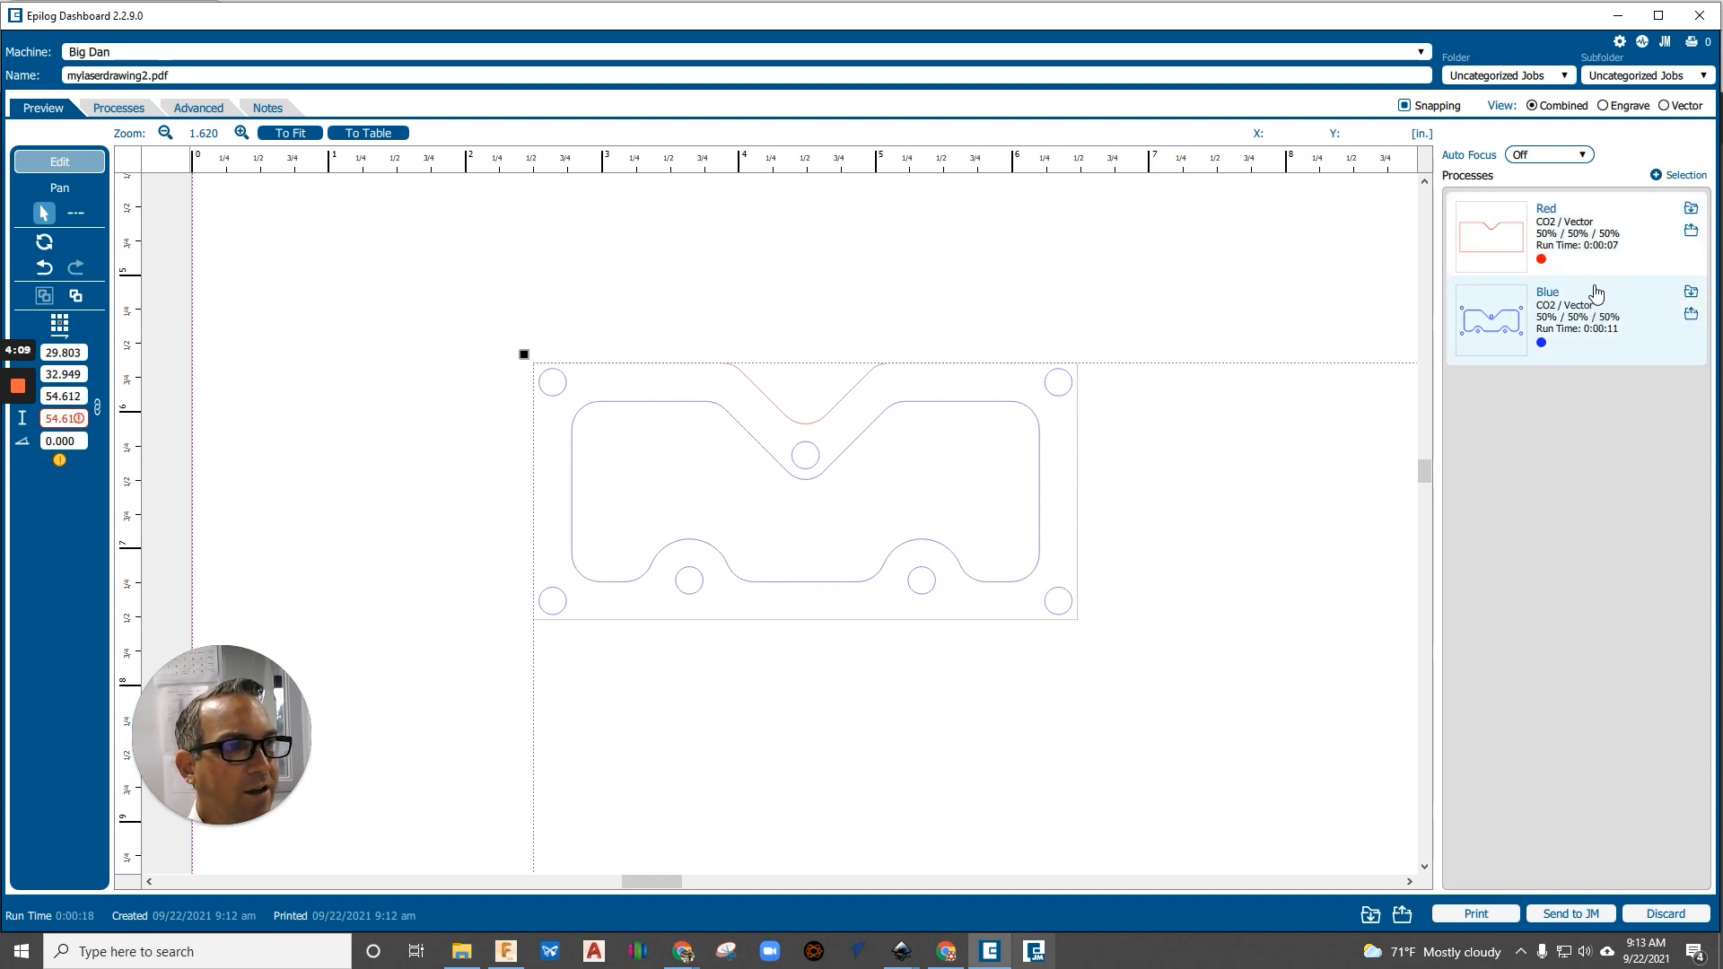
left_click_drag(1595, 294, 1590, 215)
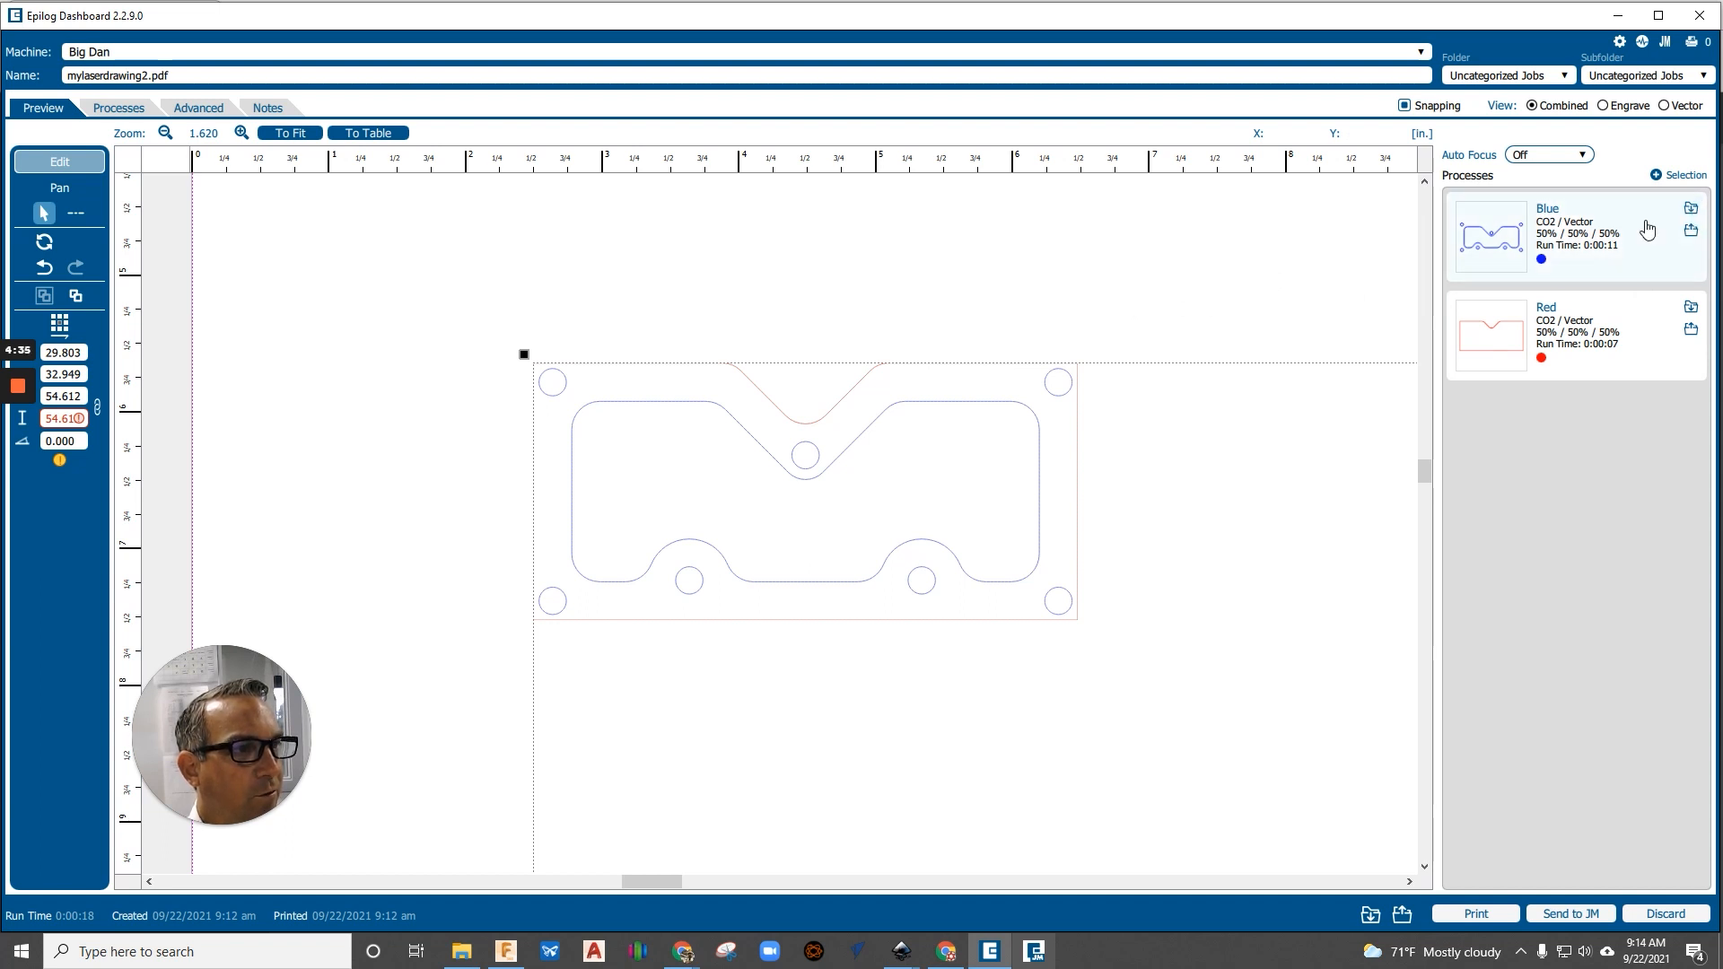
Import the Acrylic "Cutting 1/8" (3mm)" vector setting from the material library for the Blue process
left_click(1692, 212)
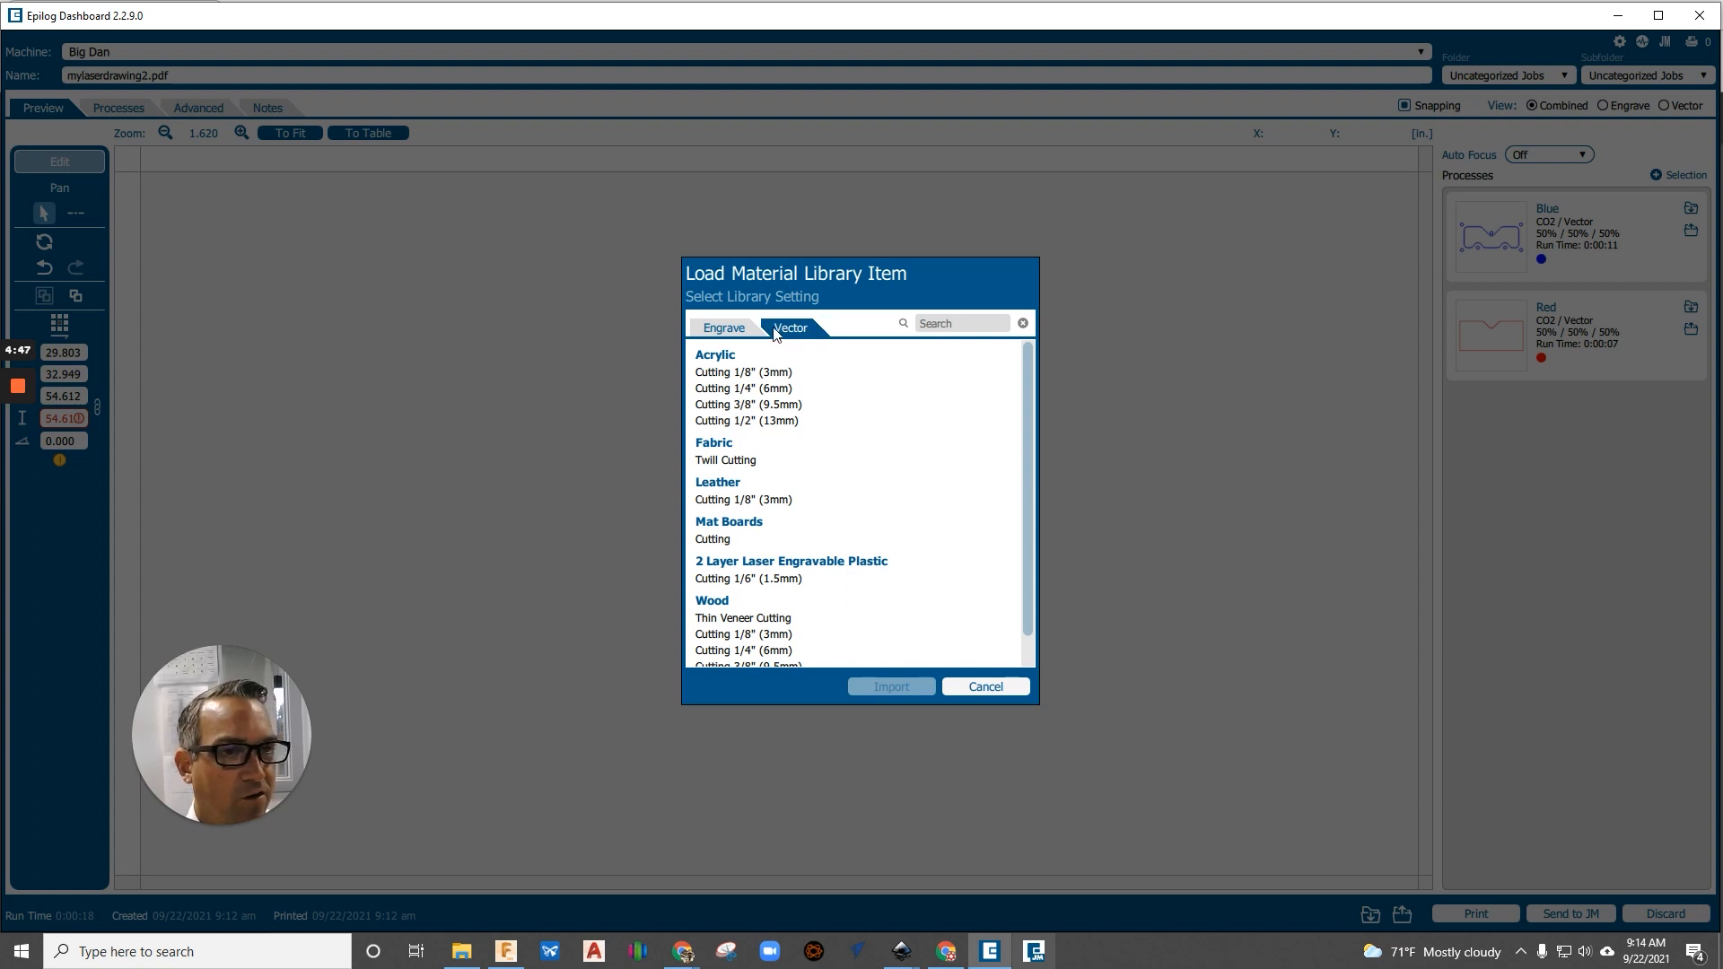
left_click(724, 328)
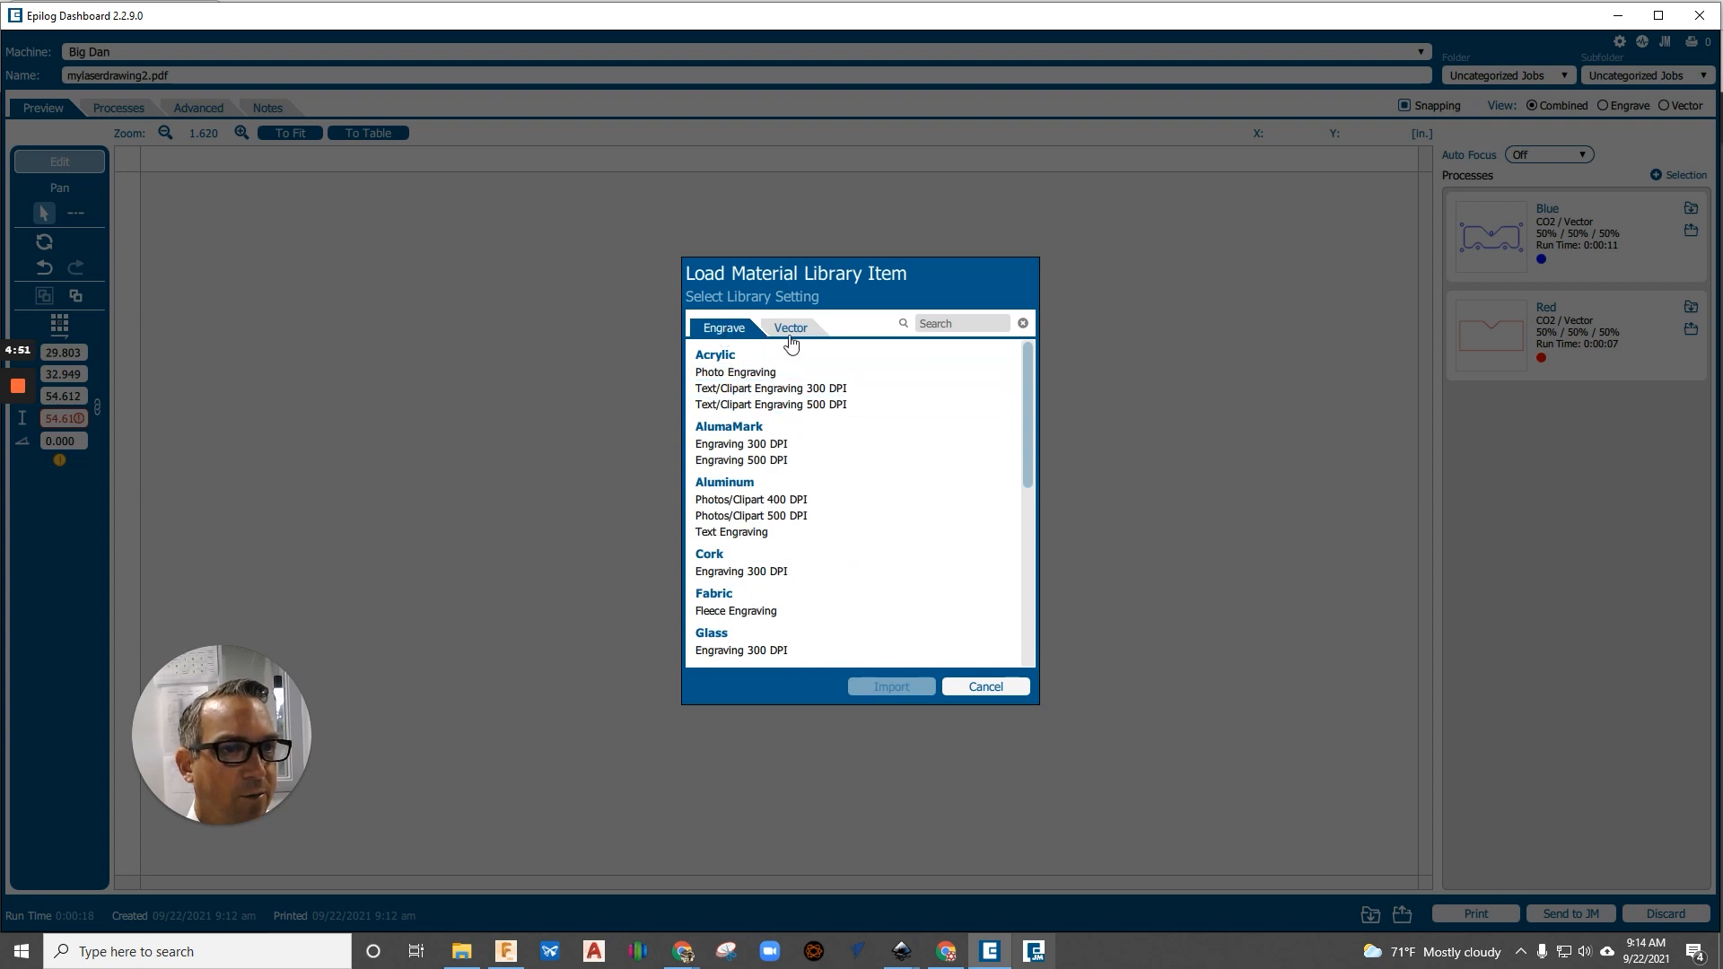
left_click(790, 330)
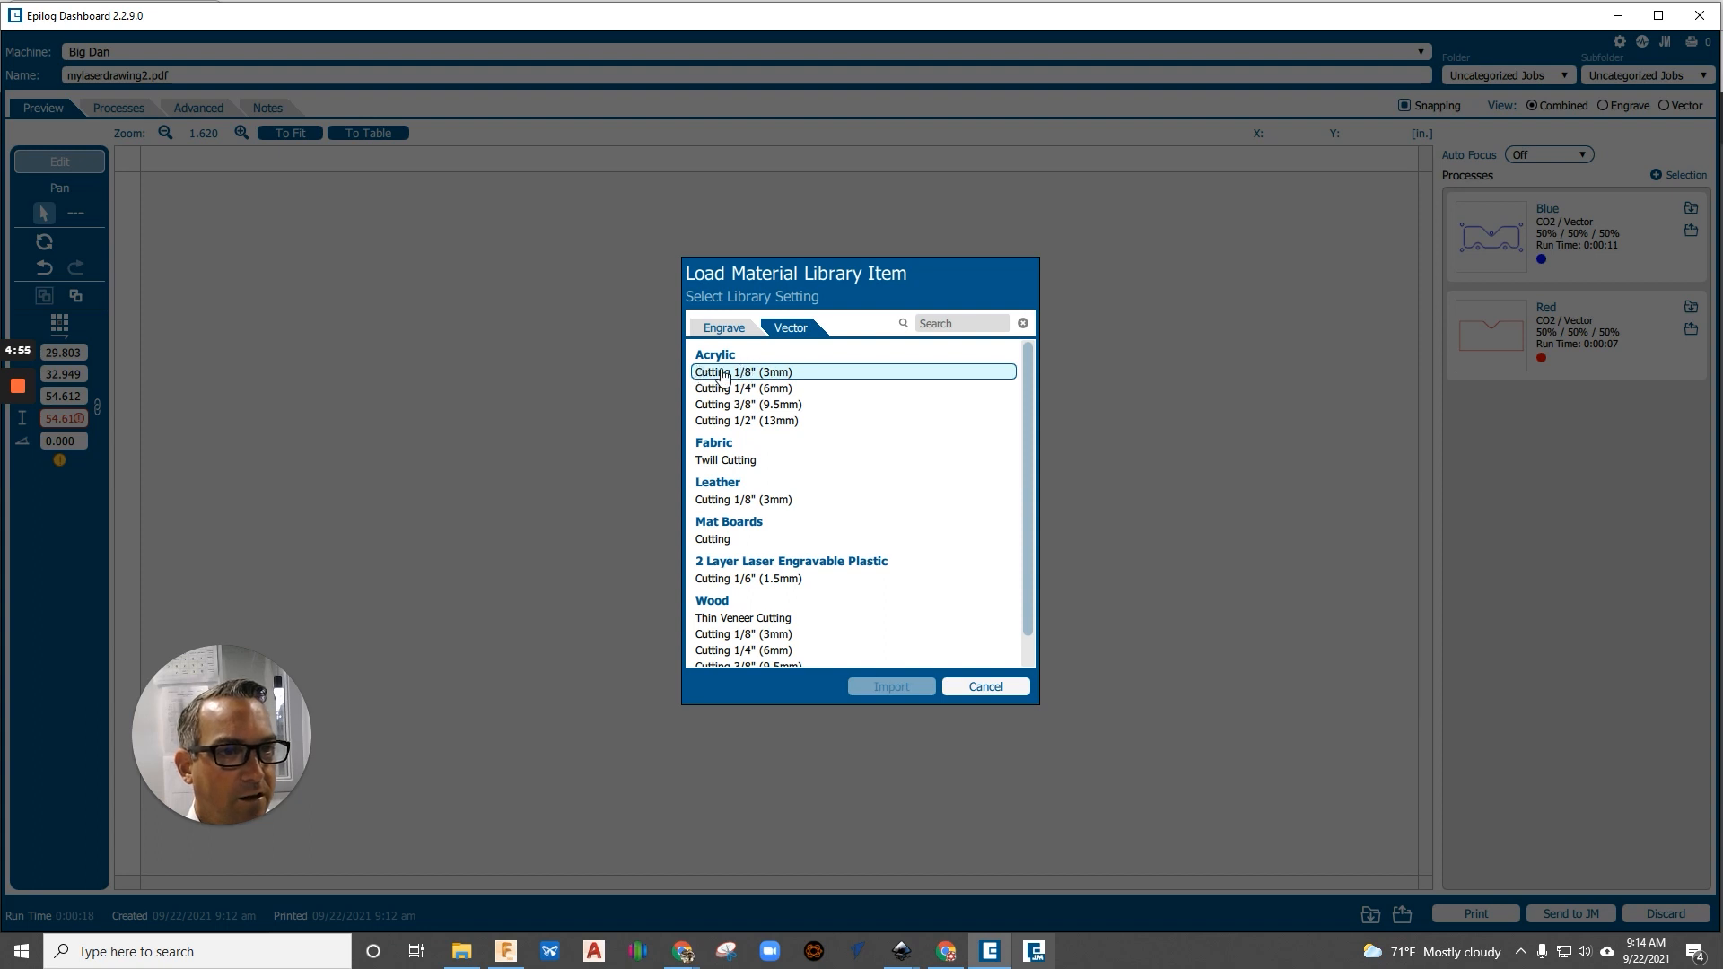
scroll(839, 488, "down", 1)
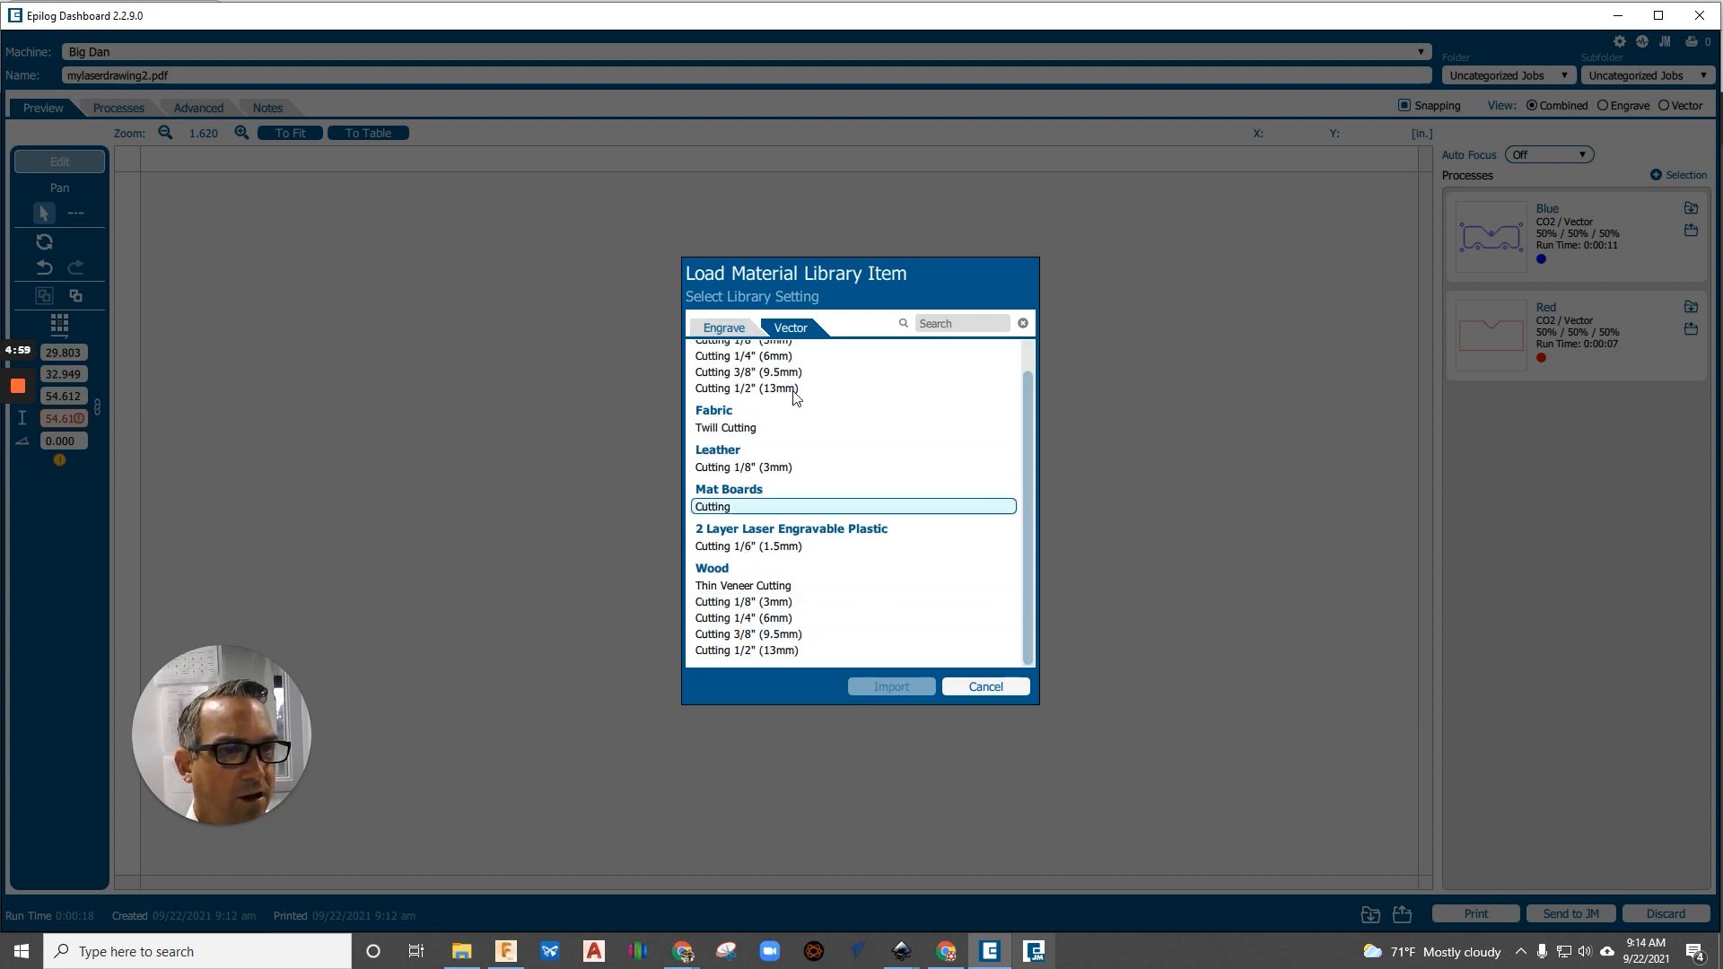
scroll(817, 359, "up", 1)
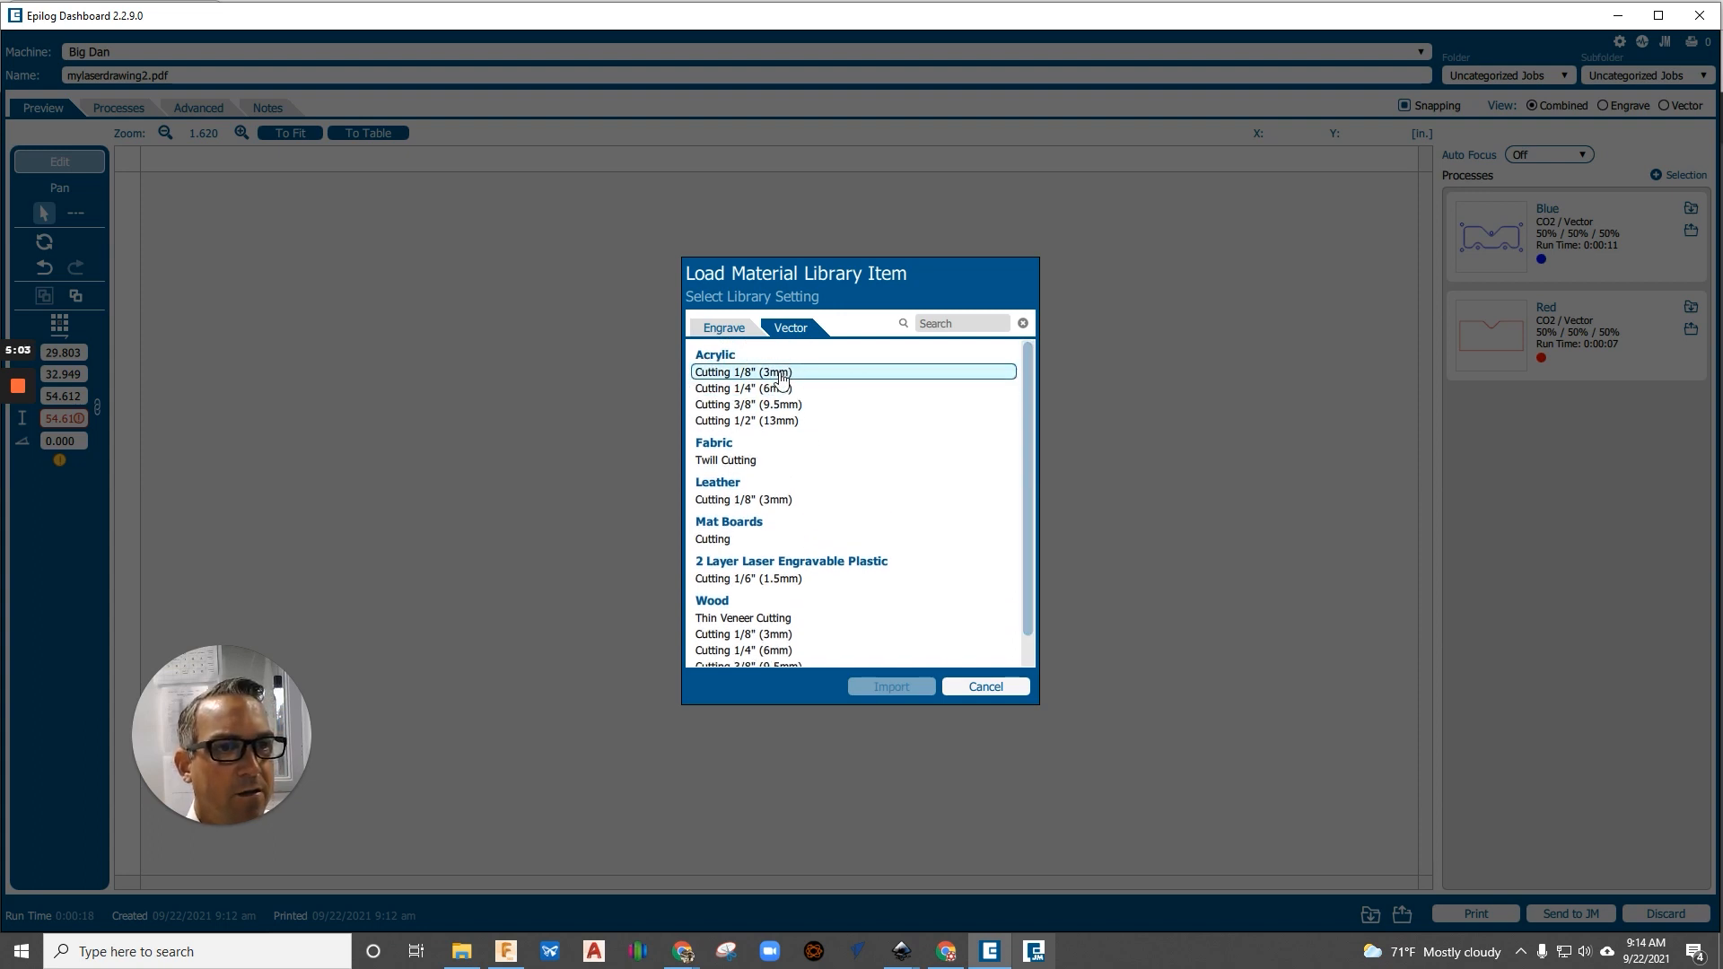
left_click(774, 375)
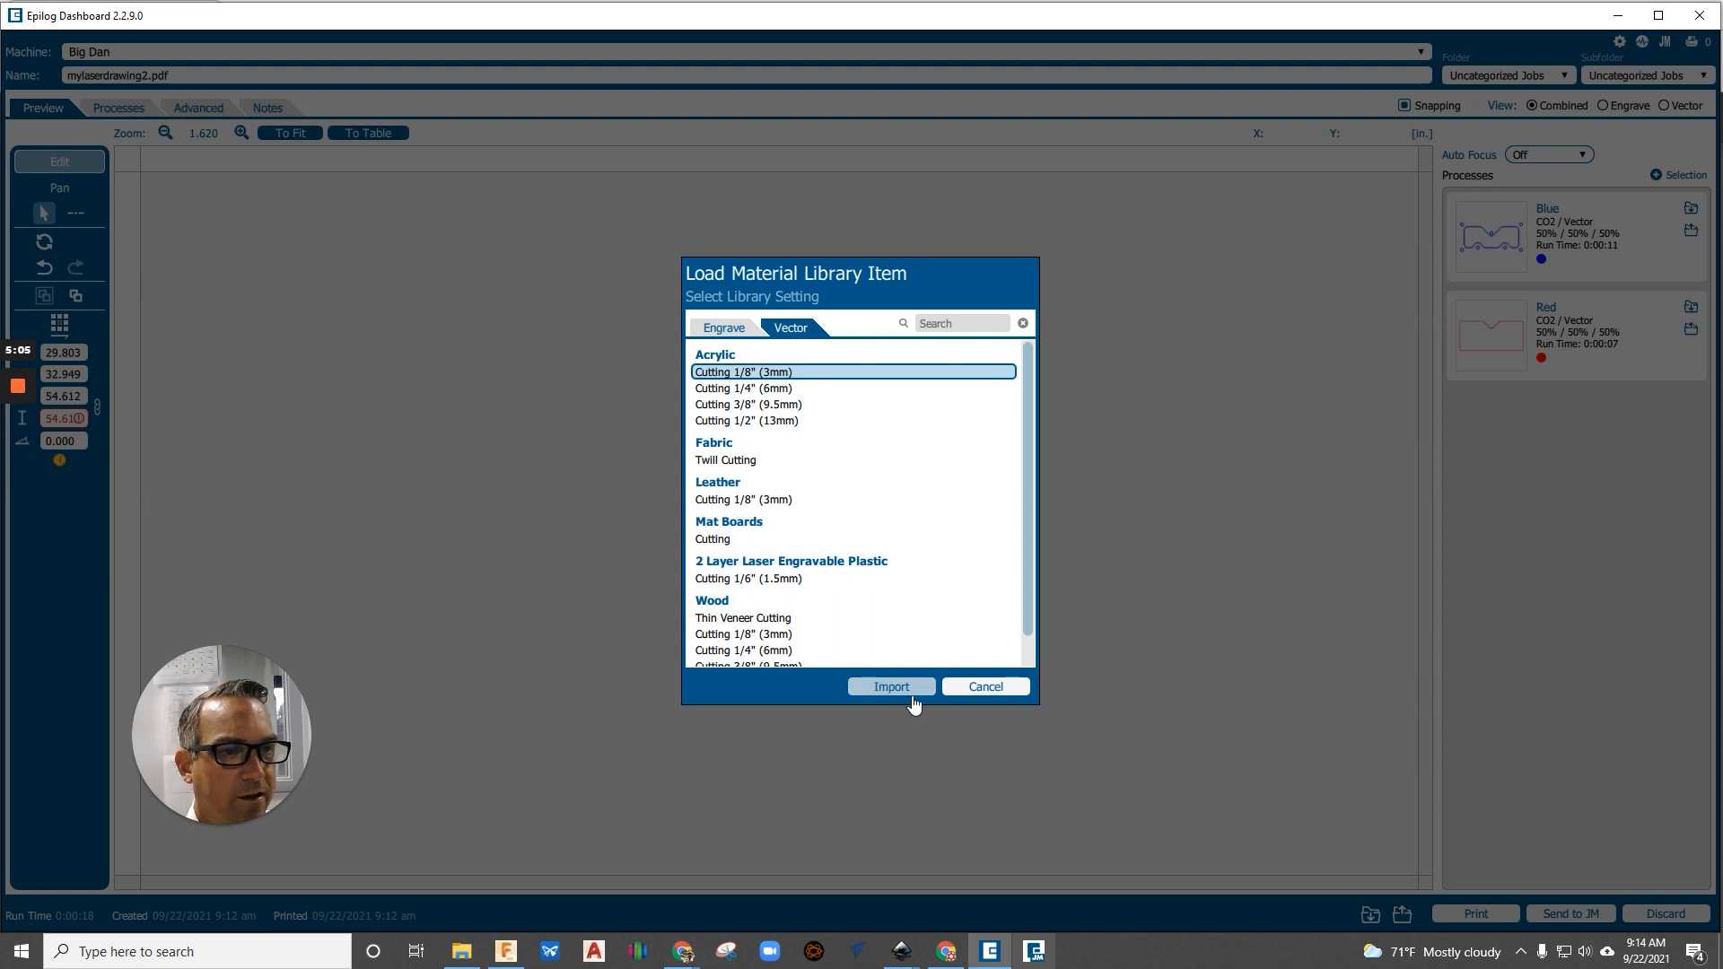
left_click(908, 696)
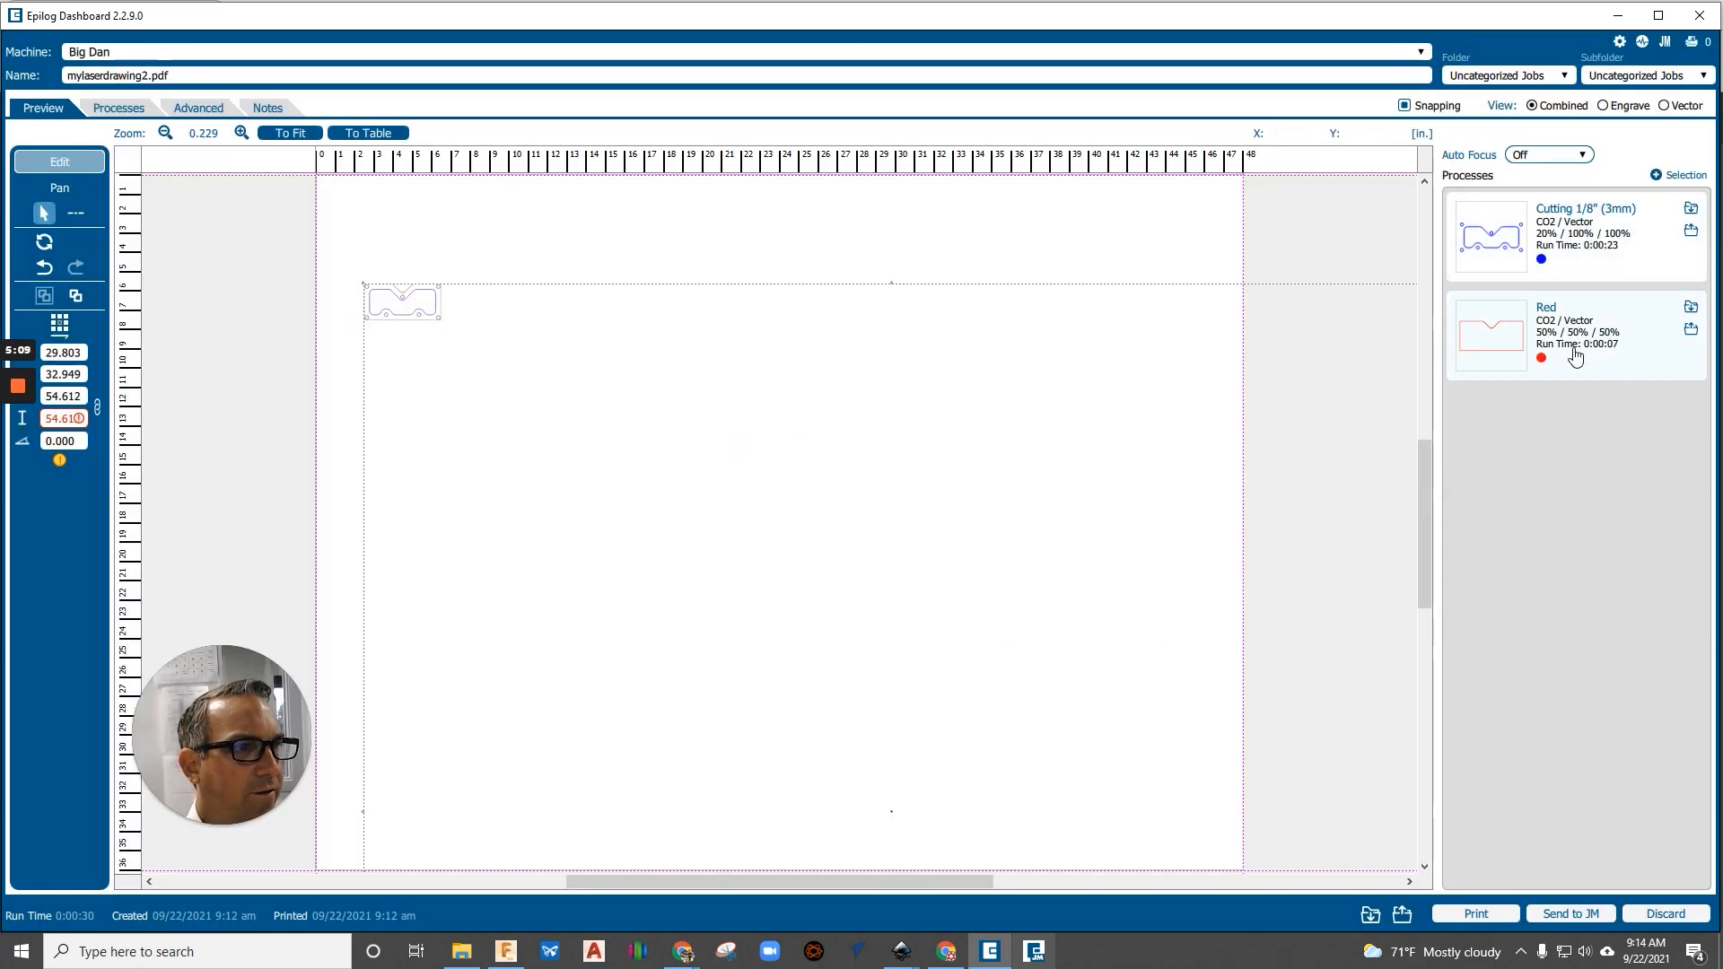
Load the Acrylic "Cutting 1/8" (3mm)" vector setting for the Red process as well
left_click(1690, 309)
left_click(779, 372)
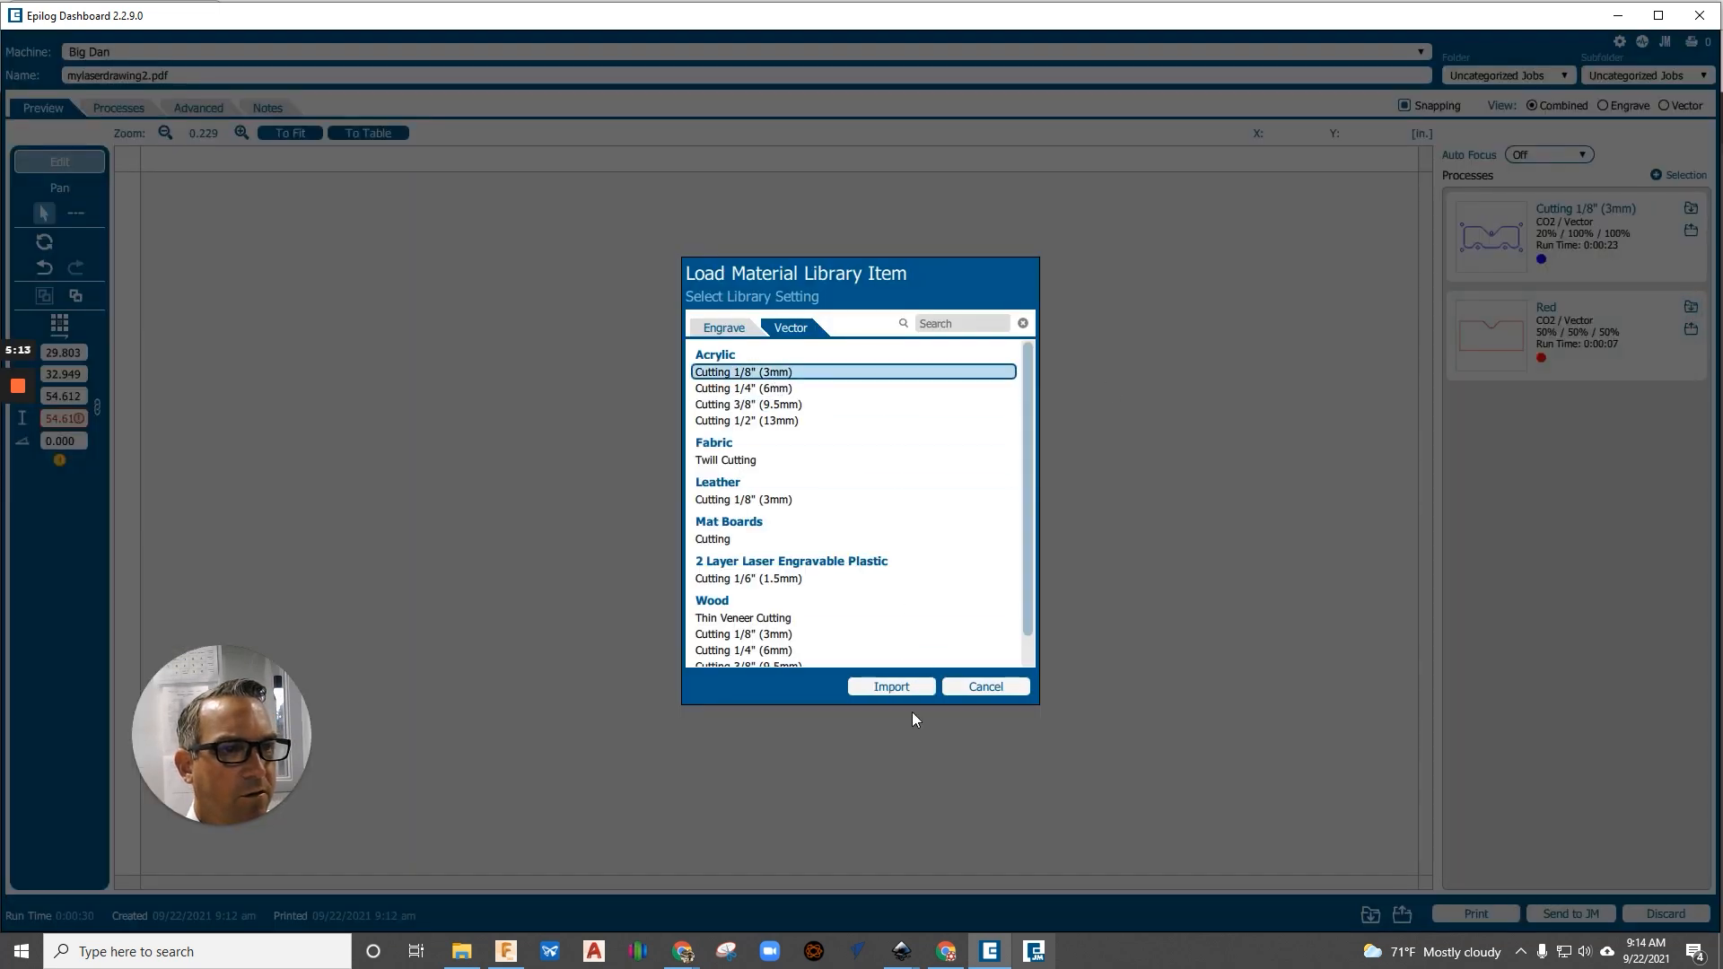
left_click(892, 688)
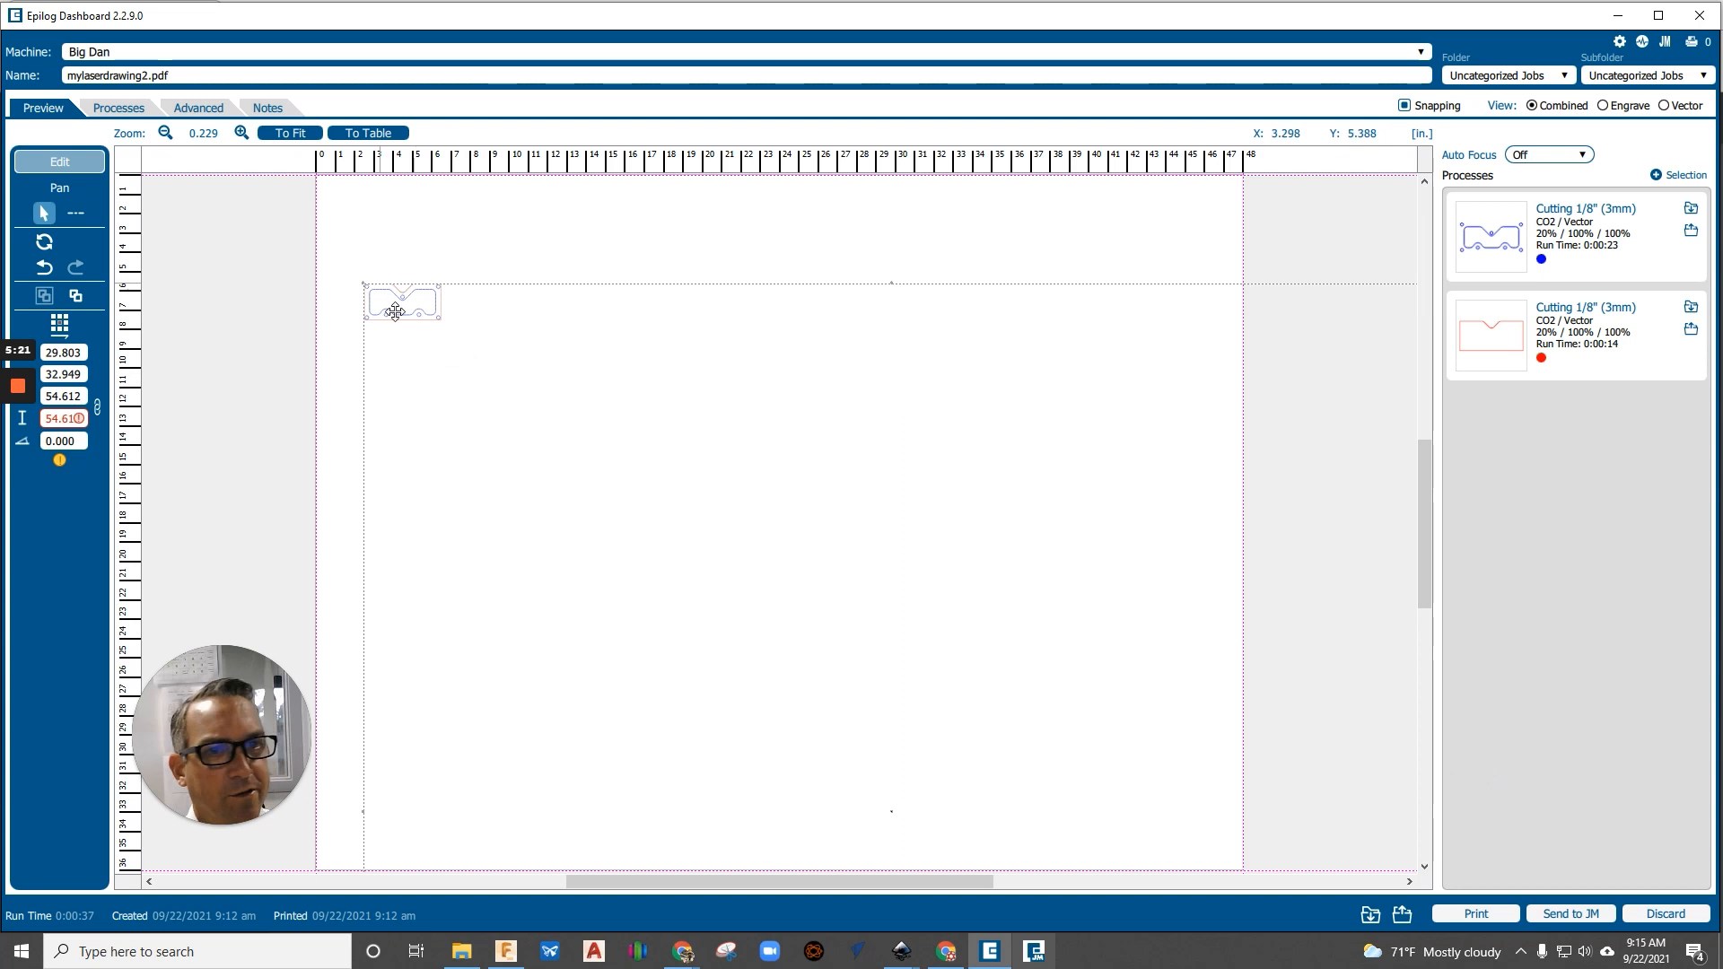
Nudge the artwork slightly on the laser bed and send the job to Epilog Job Manager
left_click_drag(407, 308, 407, 309)
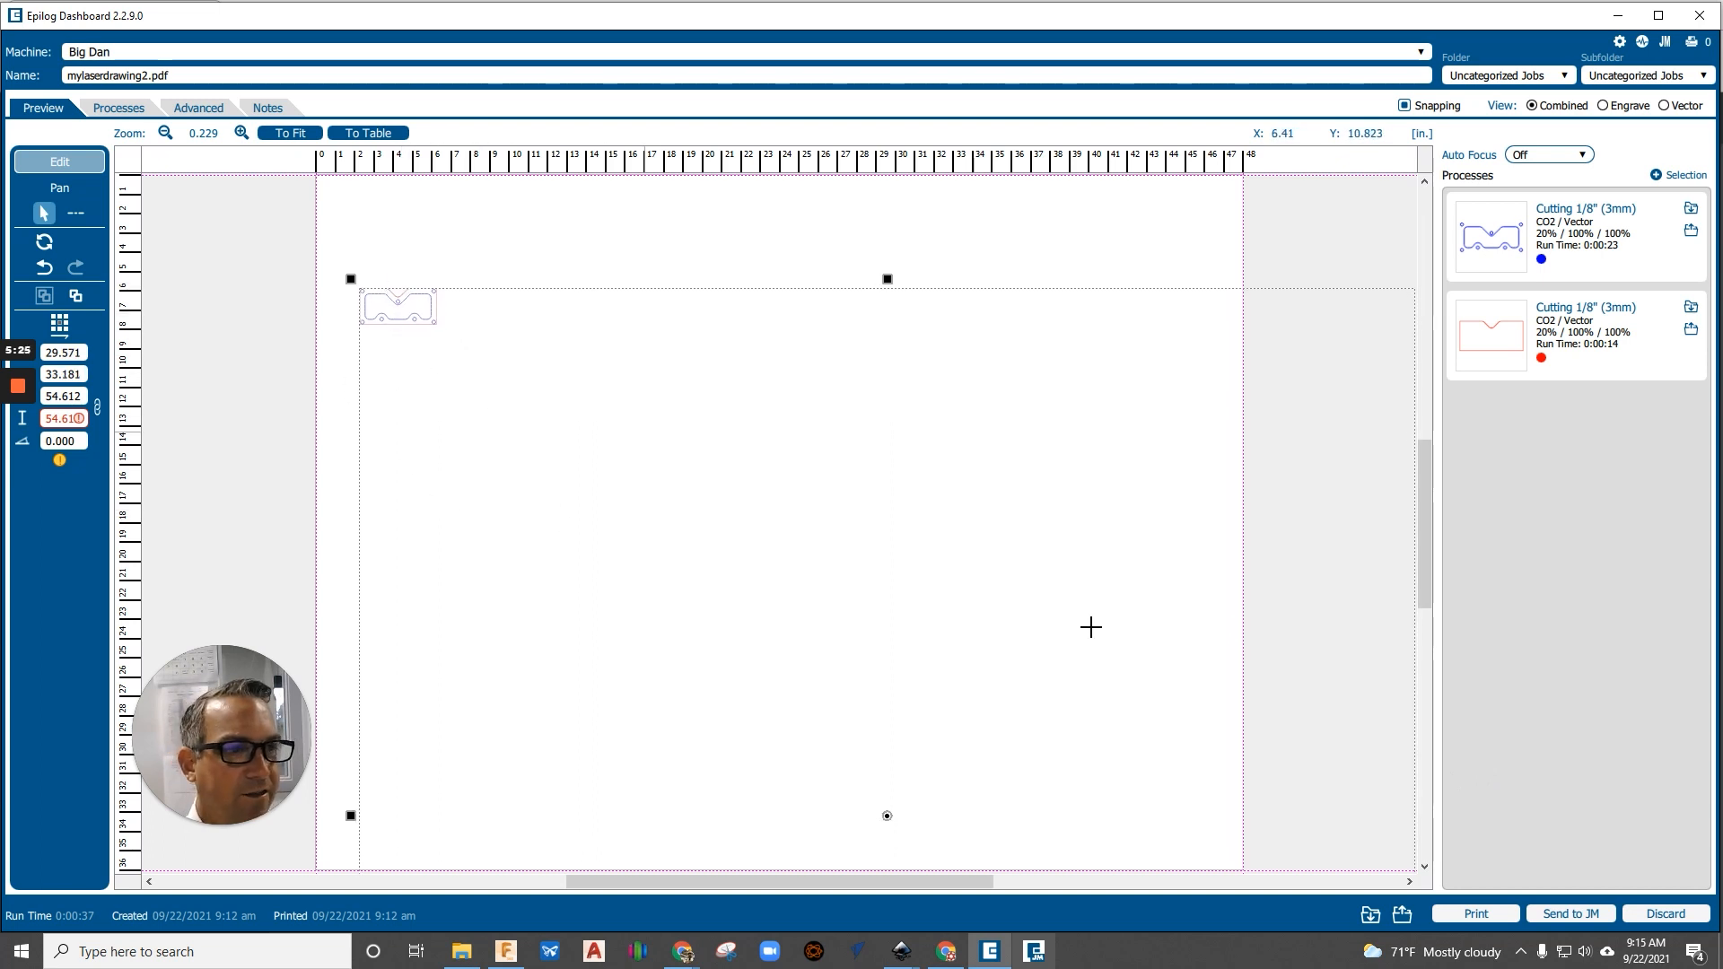
left_click(1584, 908)
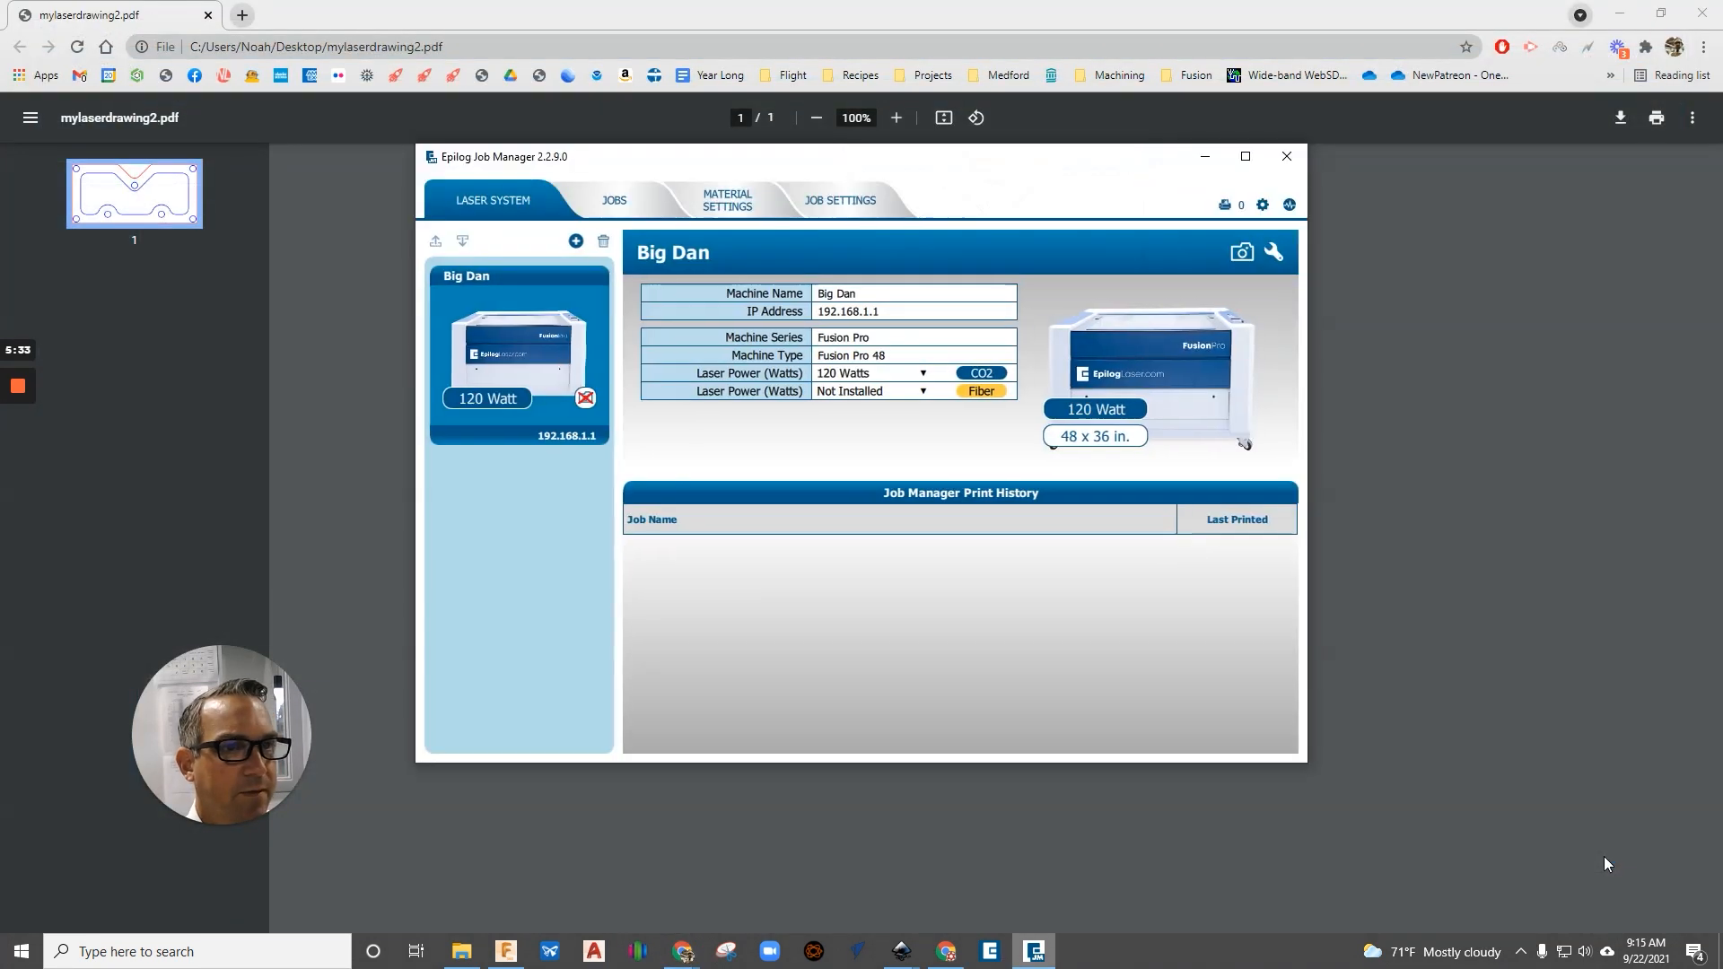
Maximize Epilog Job Manager and select the mylaserdrawing2.pdf job under Uncategorized Jobs
left_click(1246, 156)
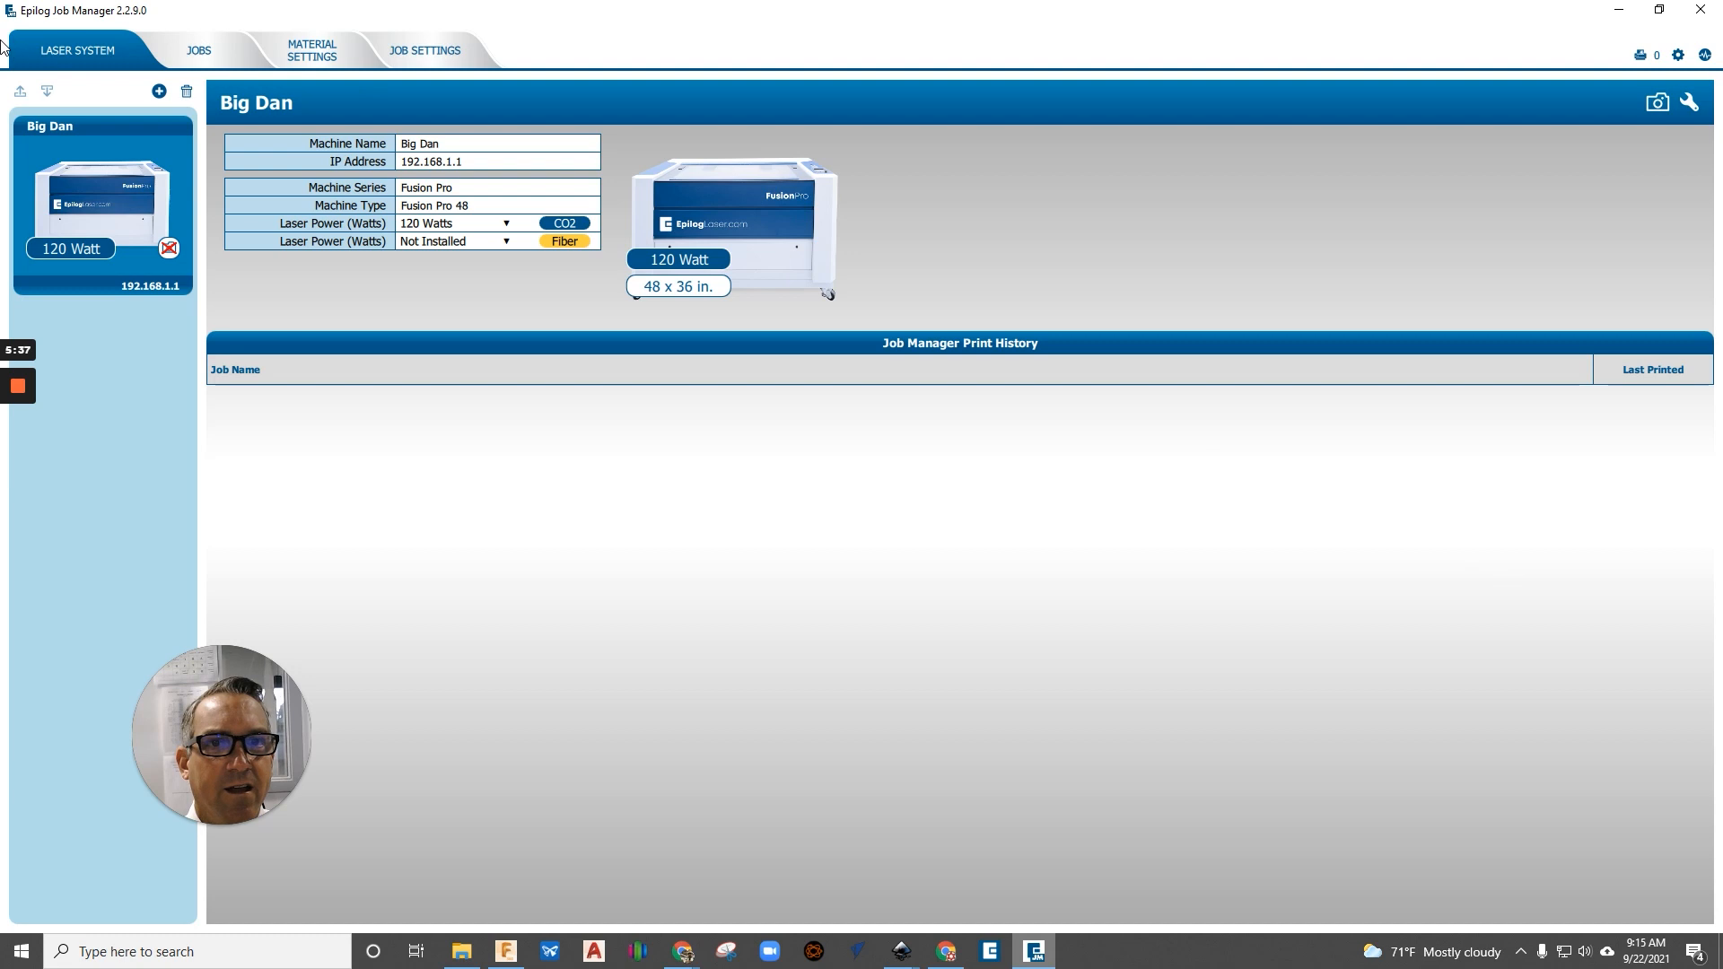
left_click(202, 56)
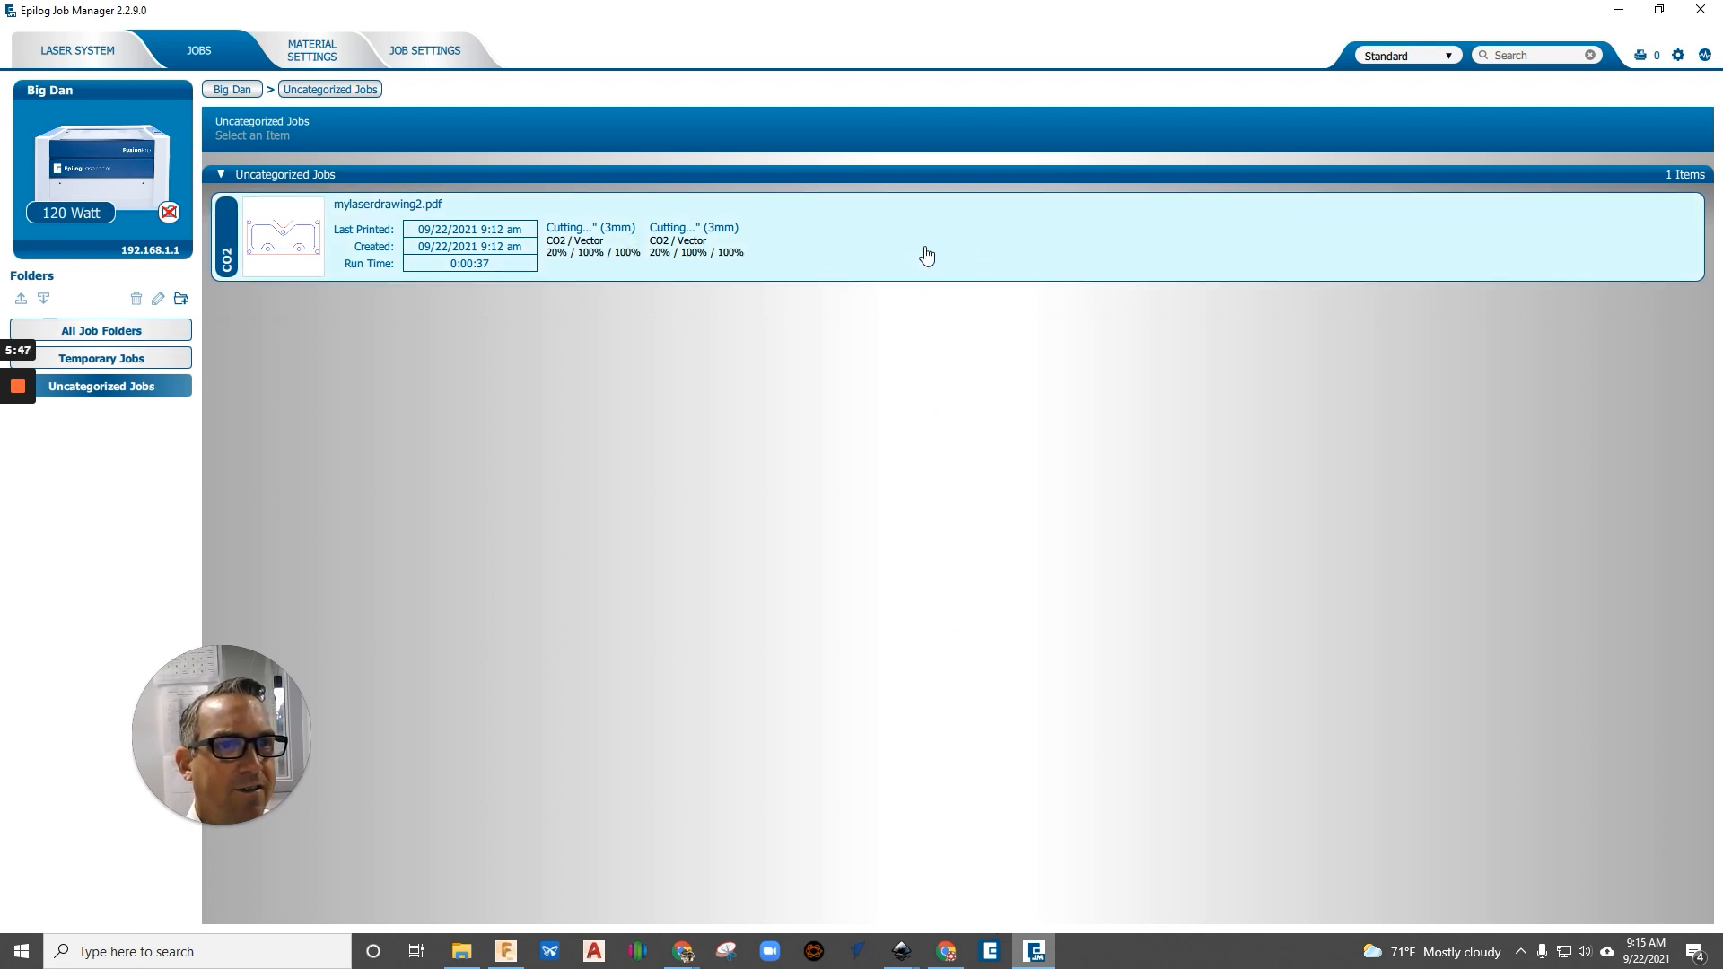
left_click(1244, 255)
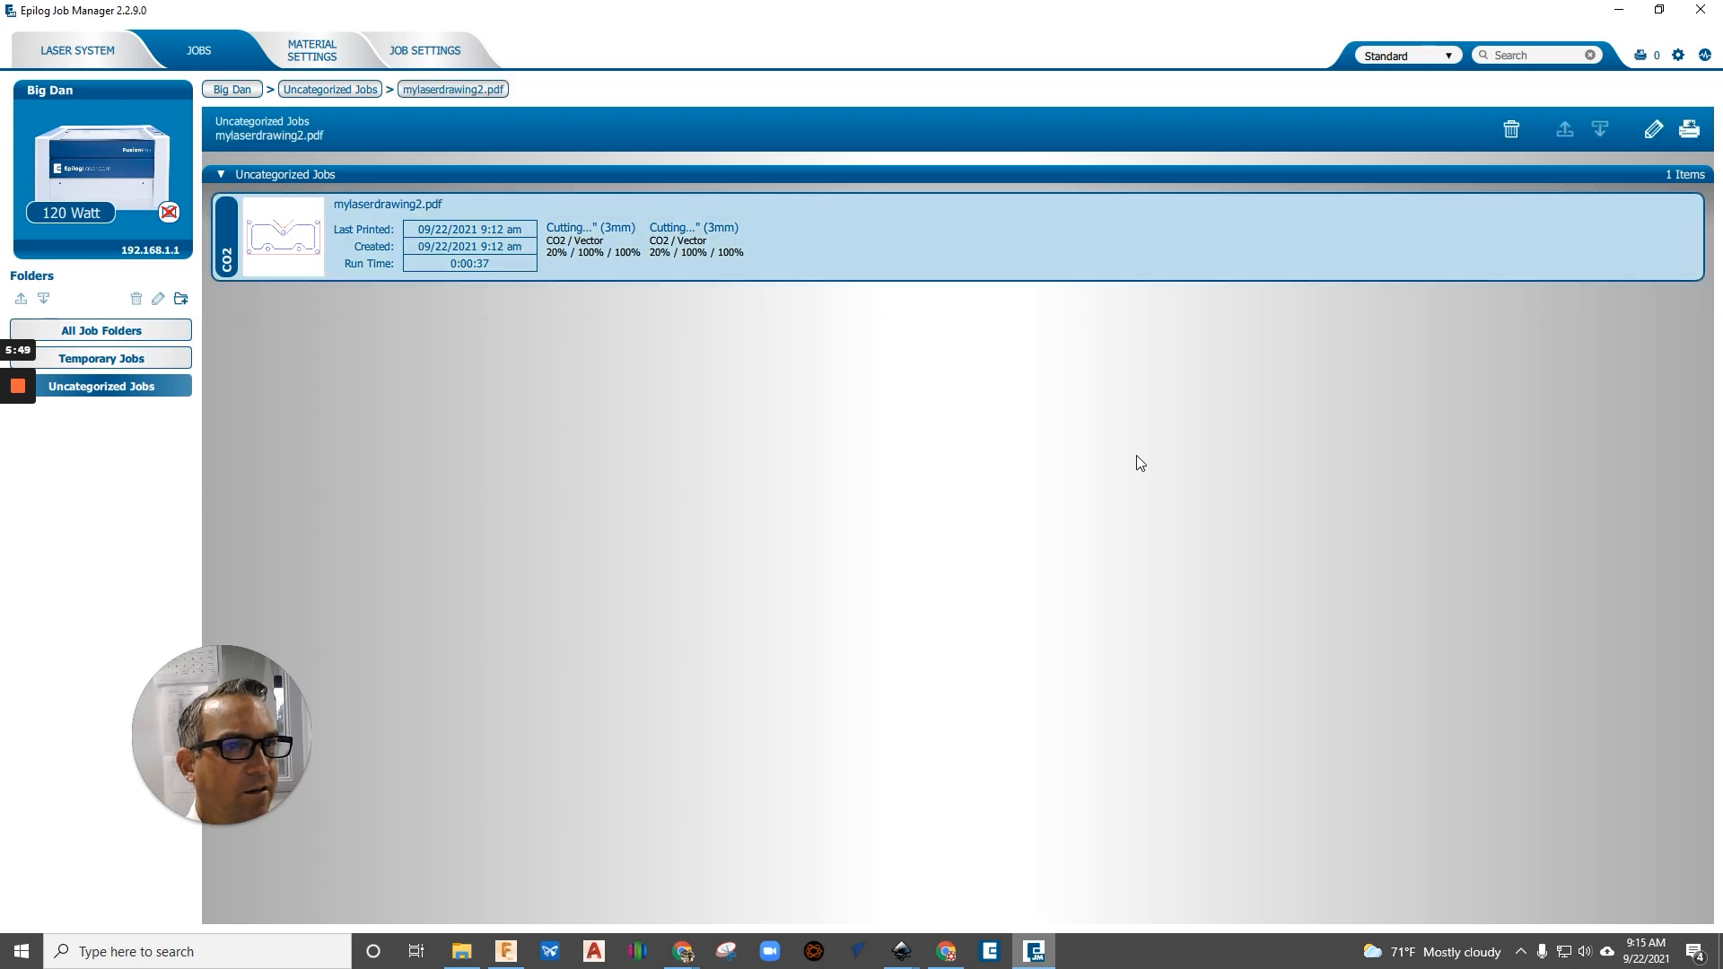